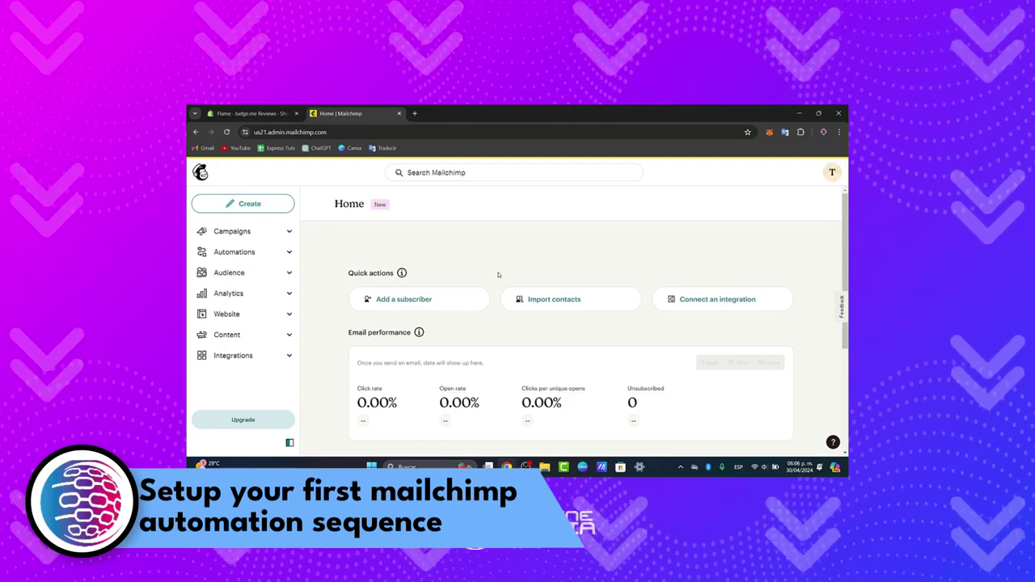
- Glance at the account menu, then open the Audience dashboard and look over it
{"action": "scroll", "coordinate": [497, 277], "scroll_direction": "down", "scroll_amount": 5}
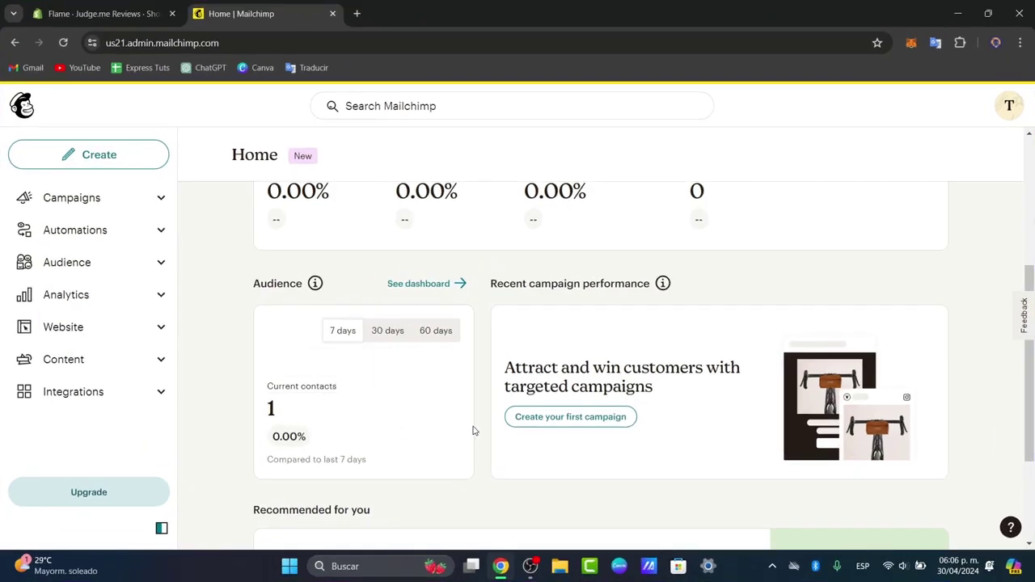
{"action": "scroll", "coordinate": [445, 404], "scroll_direction": "up", "scroll_amount": 4}
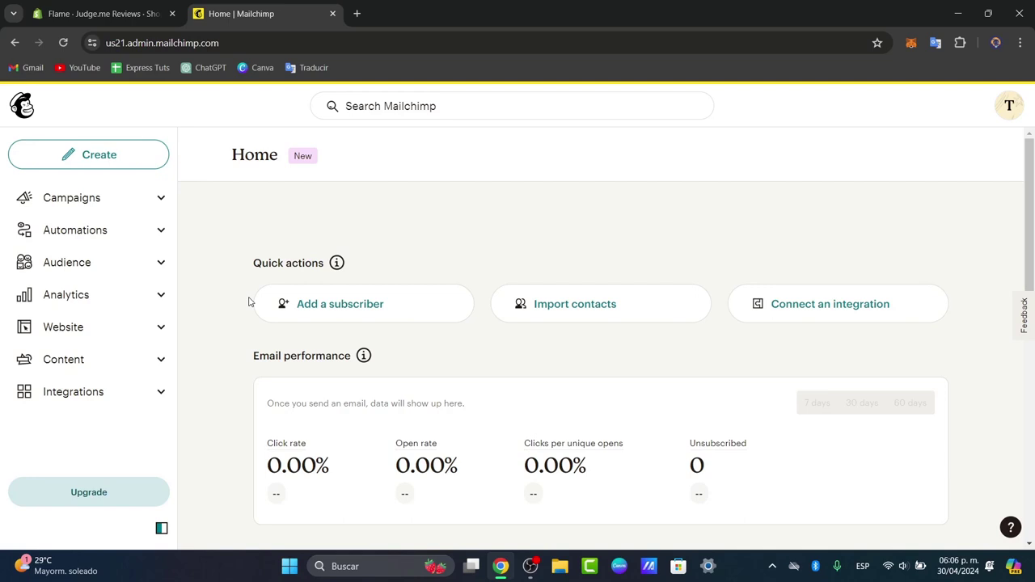
{"action": "left_click", "coordinate": [1008, 105]}
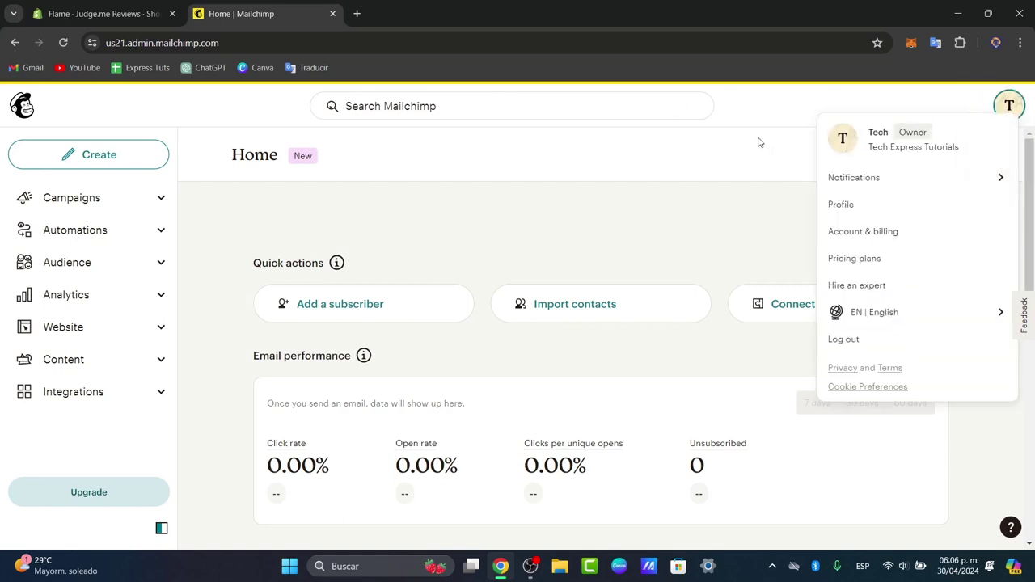
{"action": "left_click", "coordinate": [734, 145]}
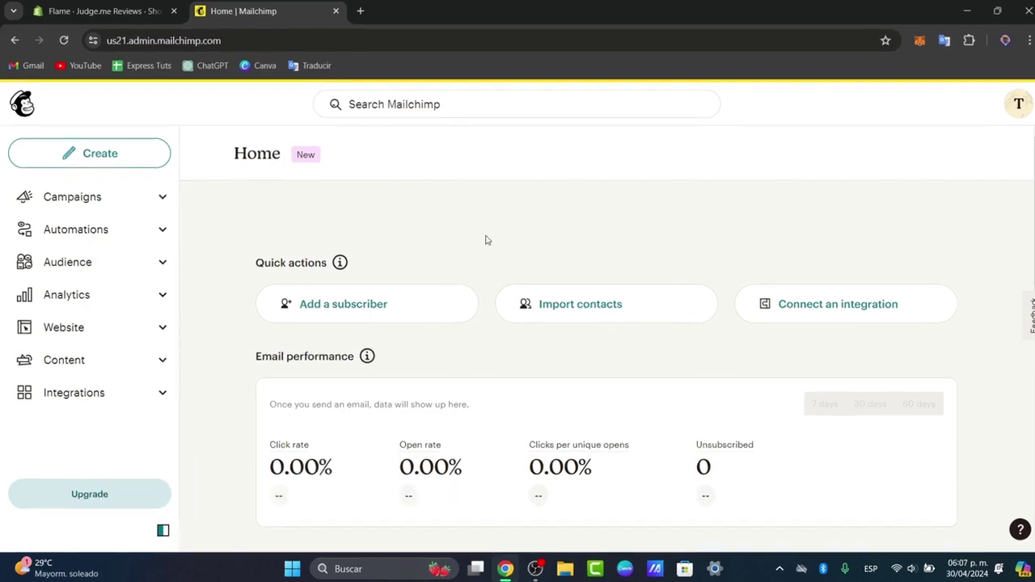
{"action": "left_click", "coordinate": [117, 265]}
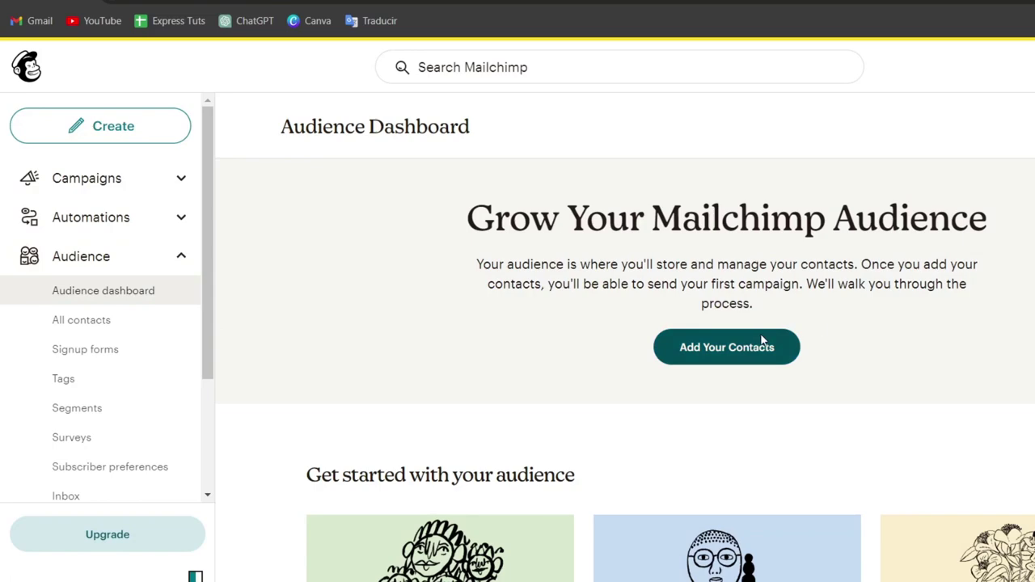
{"action": "scroll", "coordinate": [762, 348], "scroll_direction": "down", "scroll_amount": 5}
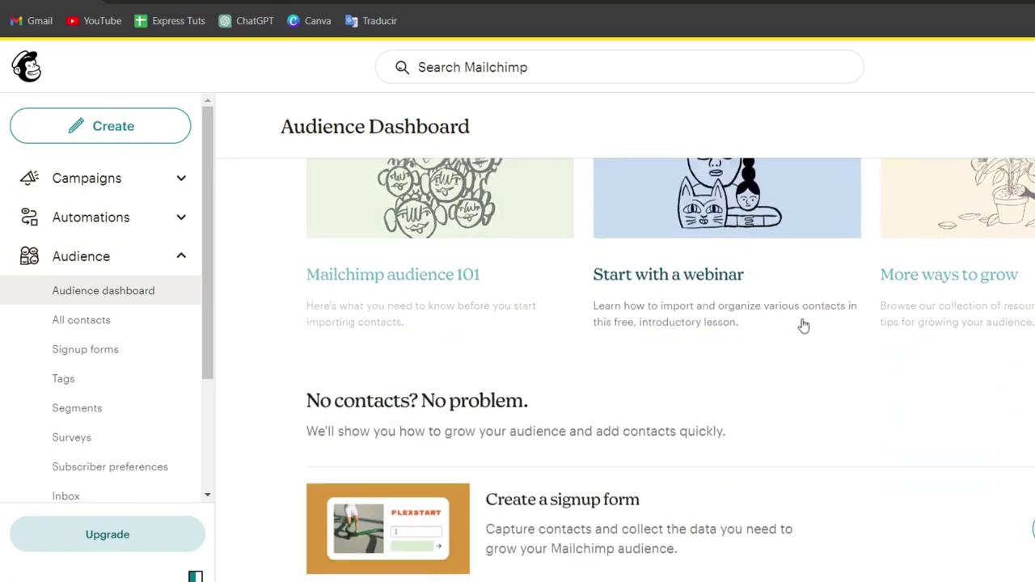
{"action": "scroll", "coordinate": [808, 327], "scroll_direction": "up", "scroll_amount": 4}
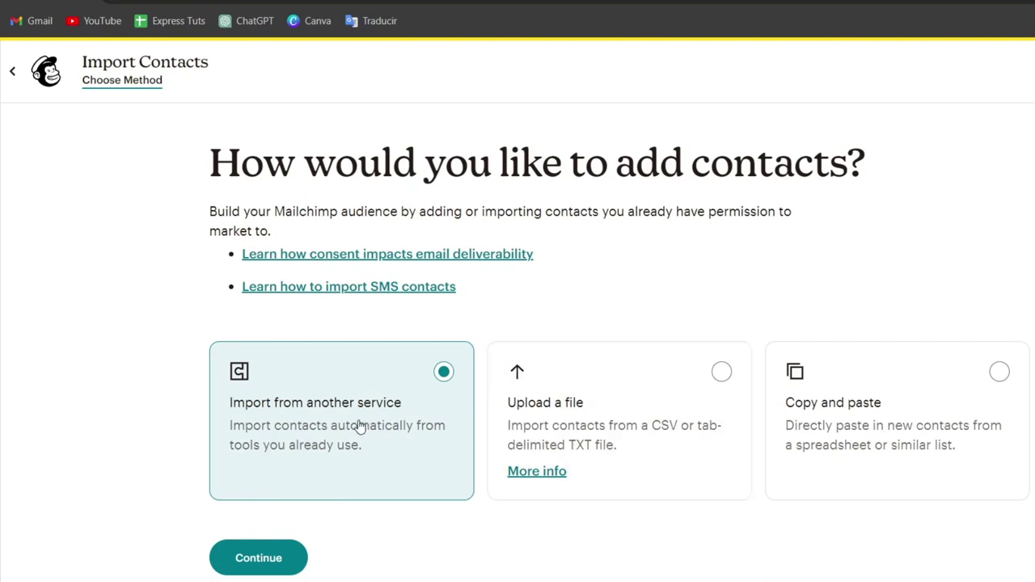
- Choose copy-and-paste import, enter one contact's e-mail and name, and continue to Organize
{"action": "left_click", "coordinate": [661, 418]}
{"action": "left_click", "coordinate": [908, 417]}
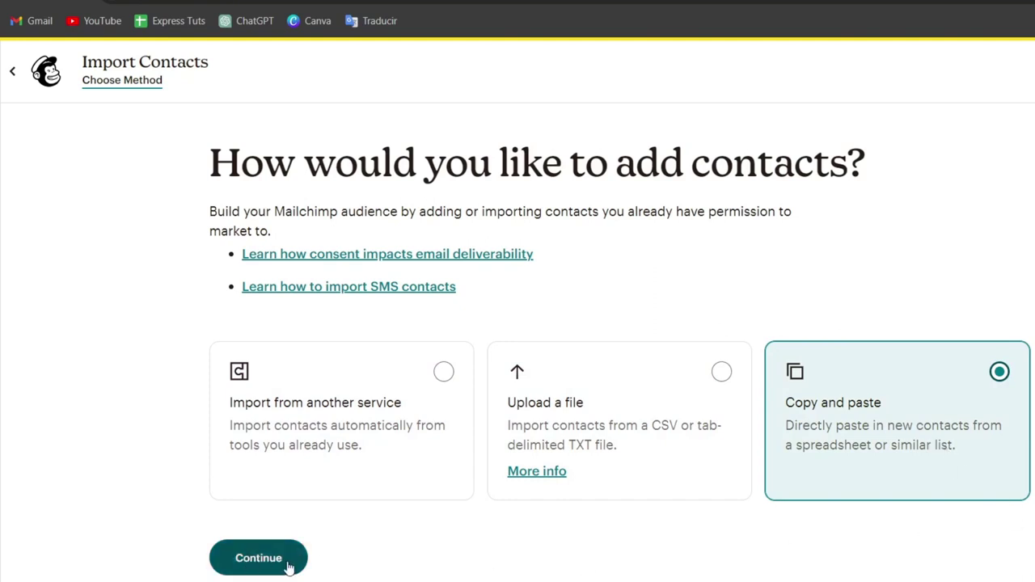
{"action": "left_click", "coordinate": [289, 566]}
{"action": "left_click", "coordinate": [477, 359]}
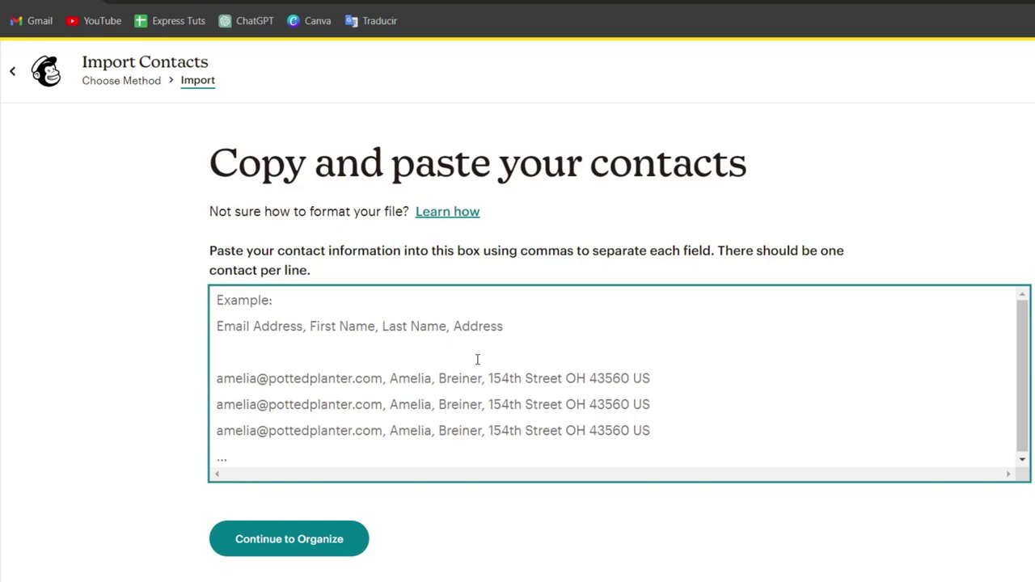
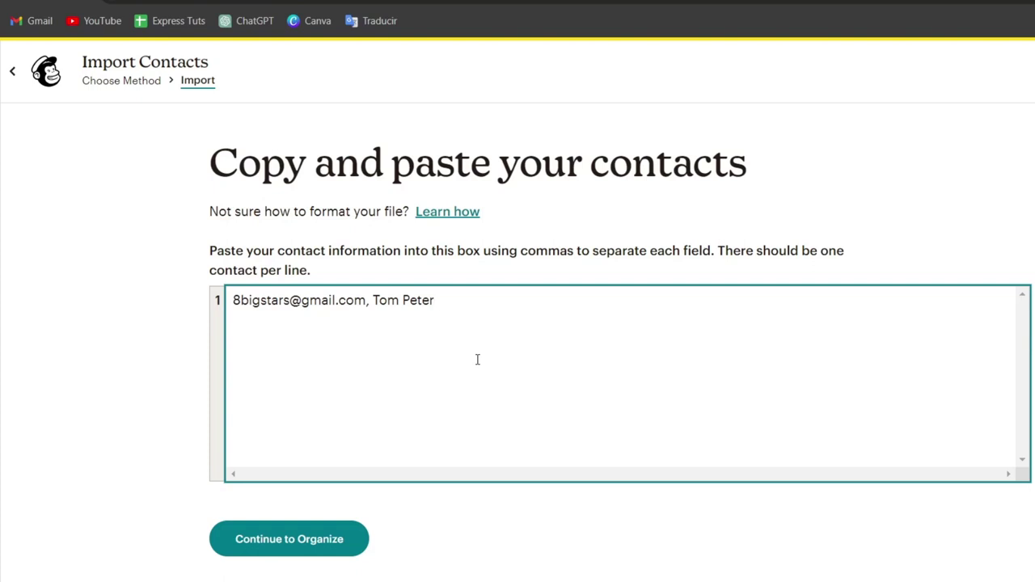
{"action": "left_click", "coordinate": [350, 540]}
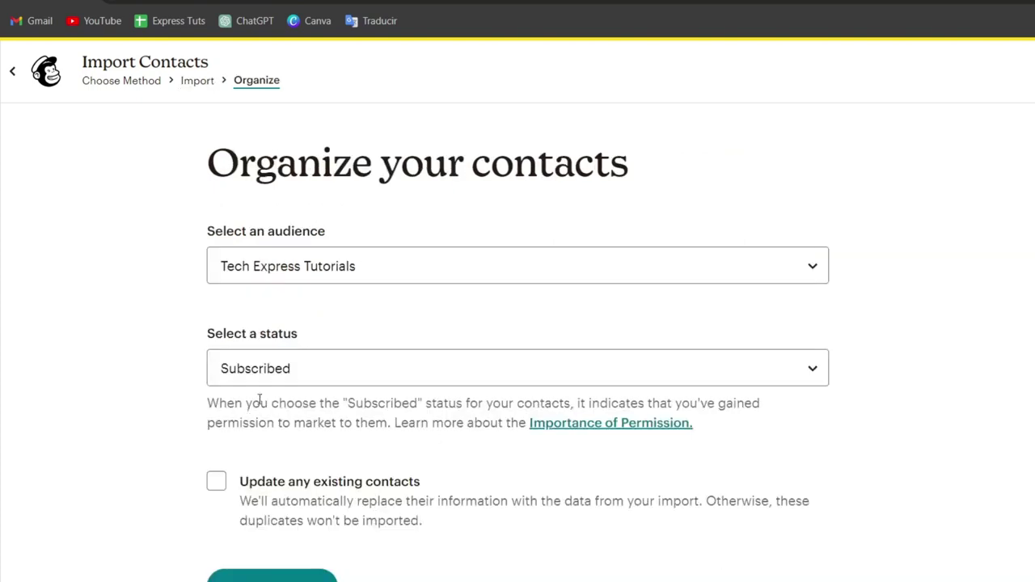
- Keep Tech Express Tutorials as the audience and Subscribed as the status, then continue
{"action": "left_click", "coordinate": [346, 289]}
{"action": "left_click", "coordinate": [378, 294]}
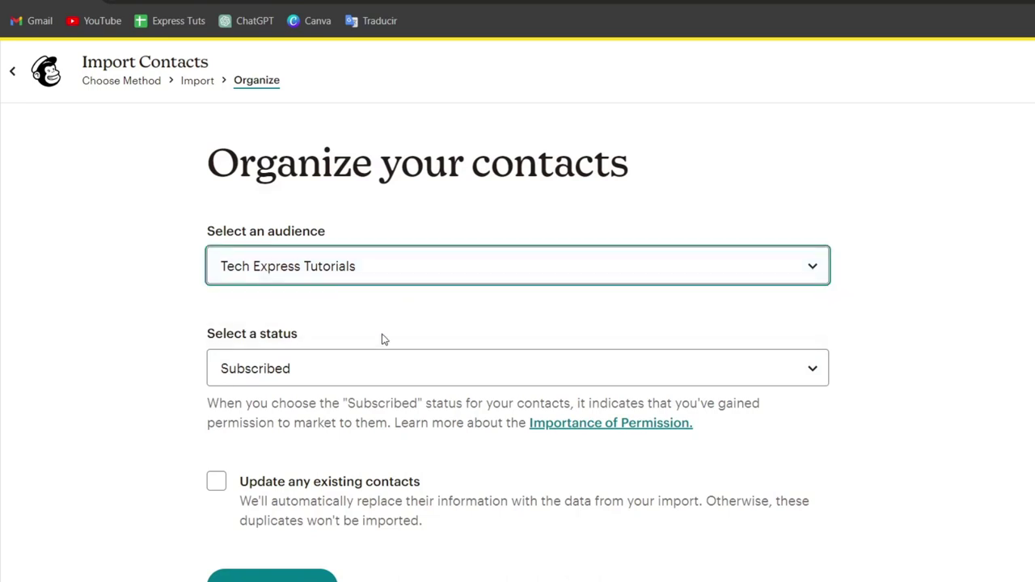
{"action": "left_click", "coordinate": [377, 370]}
{"action": "left_click", "coordinate": [379, 395]}
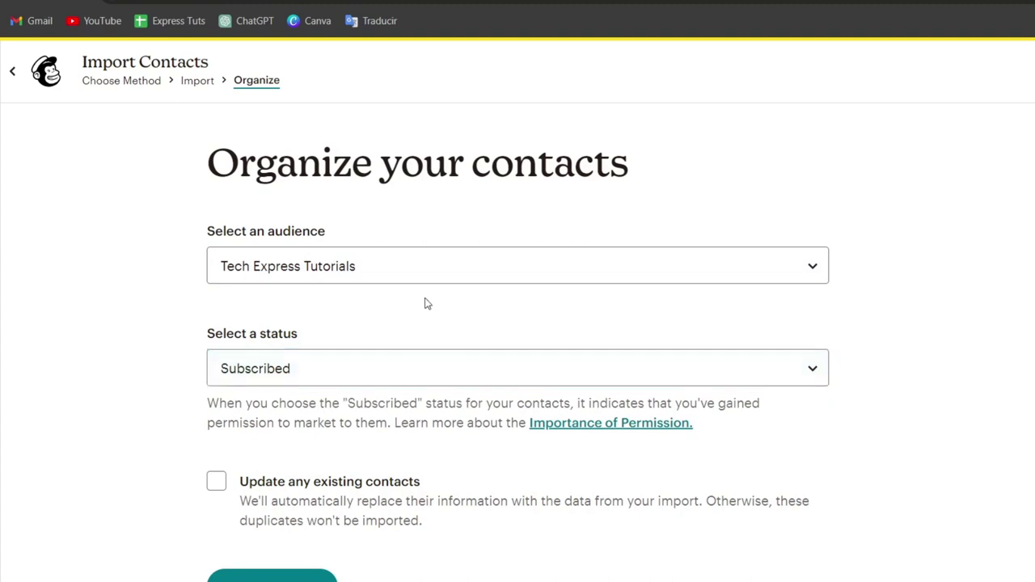
{"action": "scroll", "coordinate": [453, 338], "scroll_direction": "down", "scroll_amount": 1}
{"action": "left_click", "coordinate": [330, 339]}
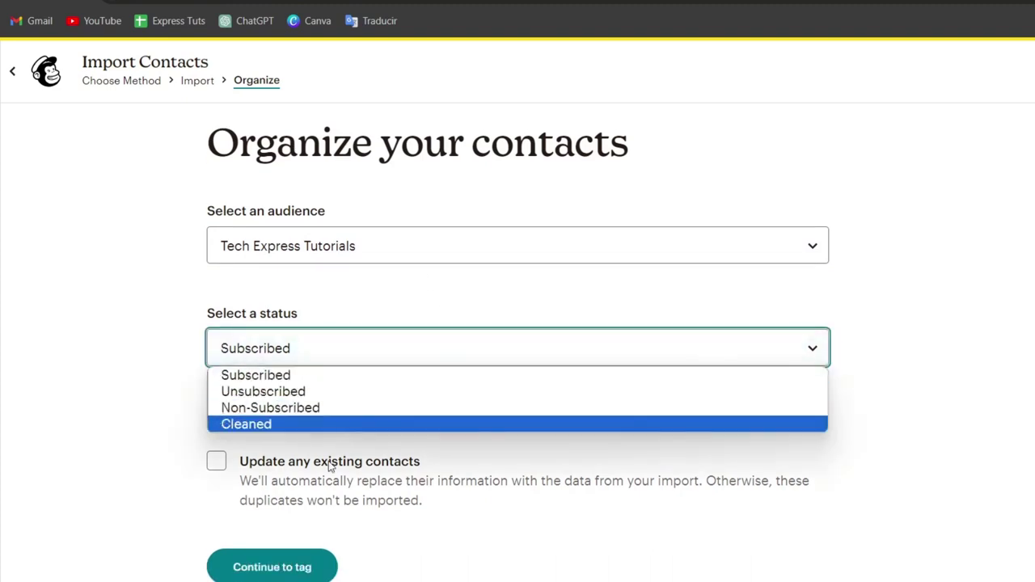
{"action": "left_click", "coordinate": [173, 477]}
{"action": "left_click", "coordinate": [304, 566]}
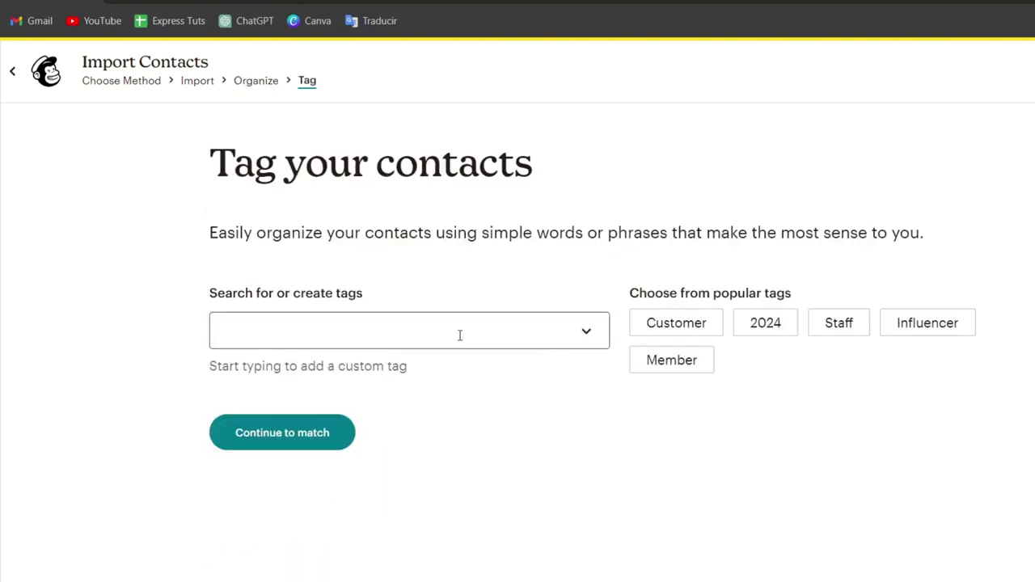
- Tag the contact Customer and Staff and continue to column matching
{"action": "left_click", "coordinate": [422, 336]}
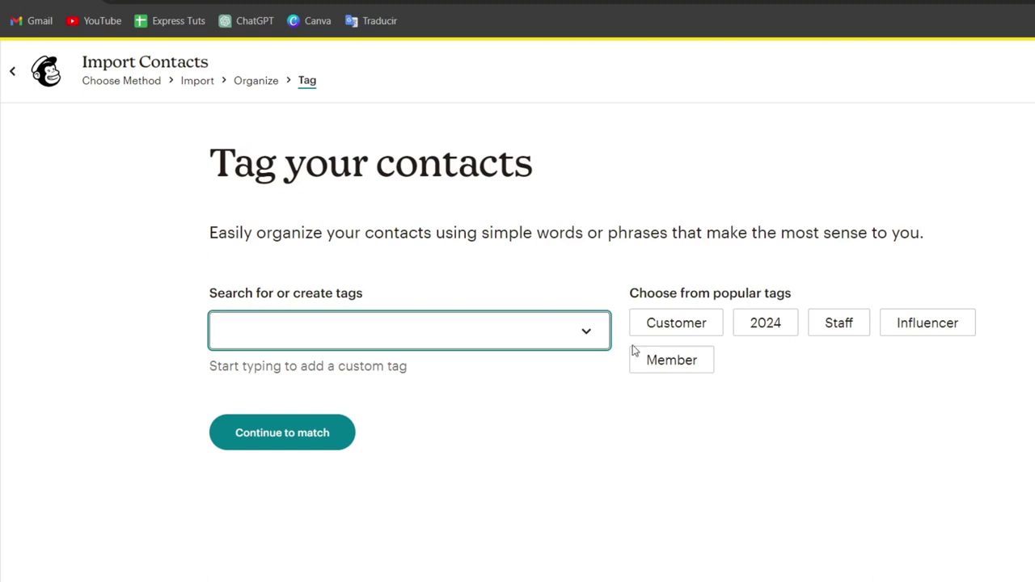
{"action": "left_click", "coordinate": [585, 335]}
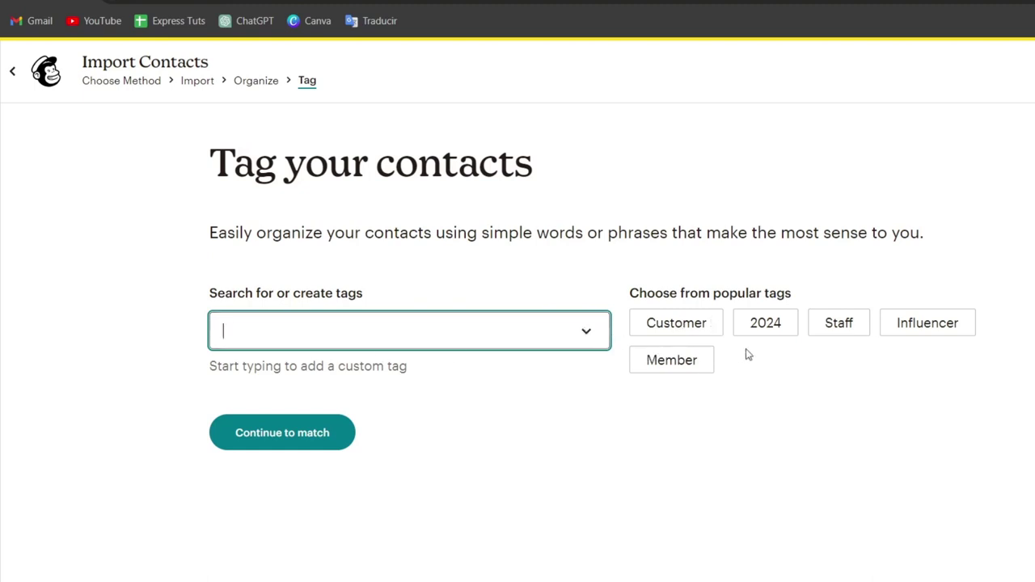
{"action": "left_click", "coordinate": [714, 334]}
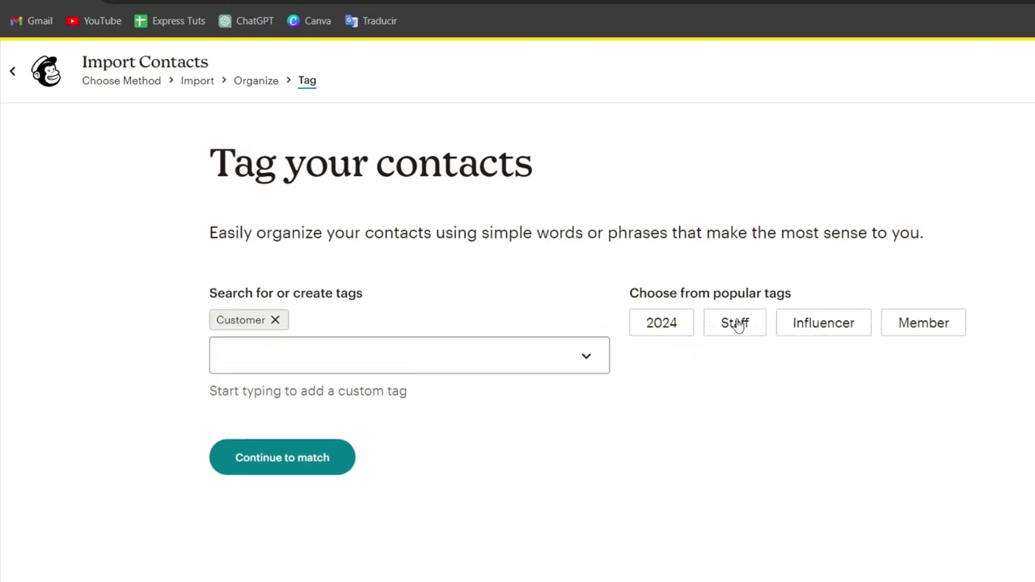
{"action": "left_click", "coordinate": [755, 323]}
{"action": "left_click", "coordinate": [316, 459]}
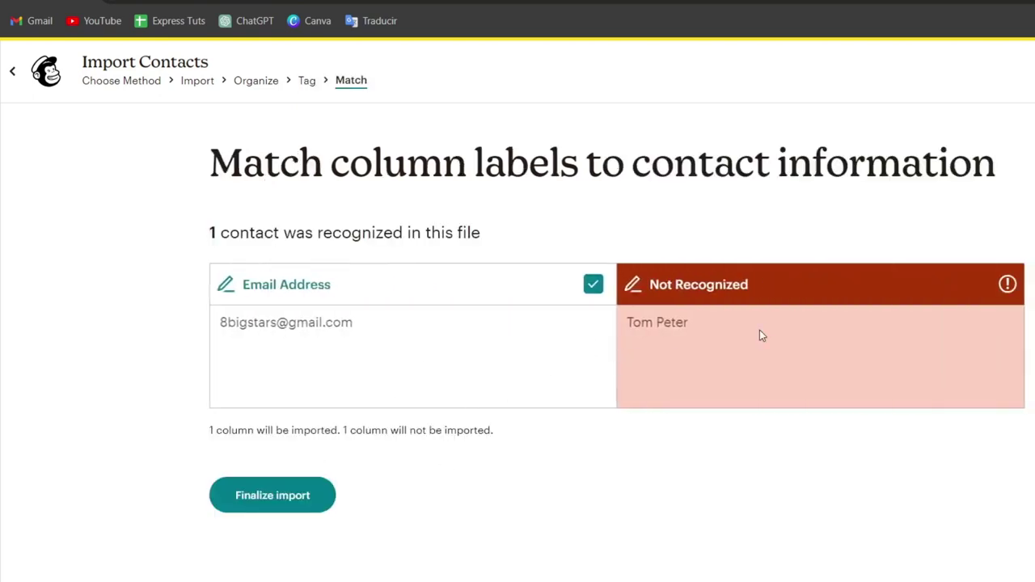
- Match the unrecognized name column to the First Name field
{"action": "left_click", "coordinate": [957, 287]}
{"action": "left_click", "coordinate": [677, 330]}
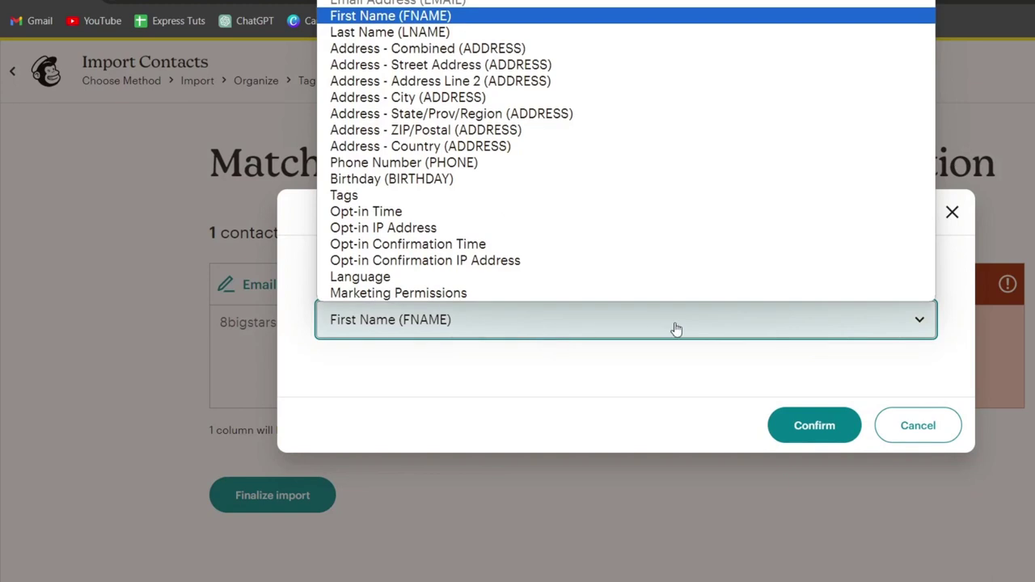
{"action": "left_click", "coordinate": [809, 427]}
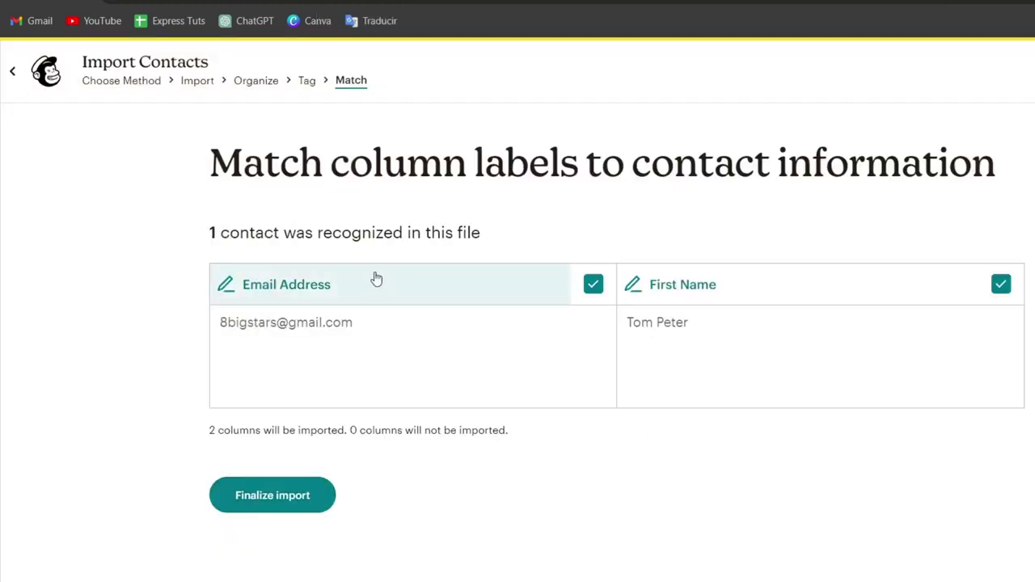
- Finalize and complete the import, then return to the Audience dashboard
{"action": "left_click", "coordinate": [279, 495]}
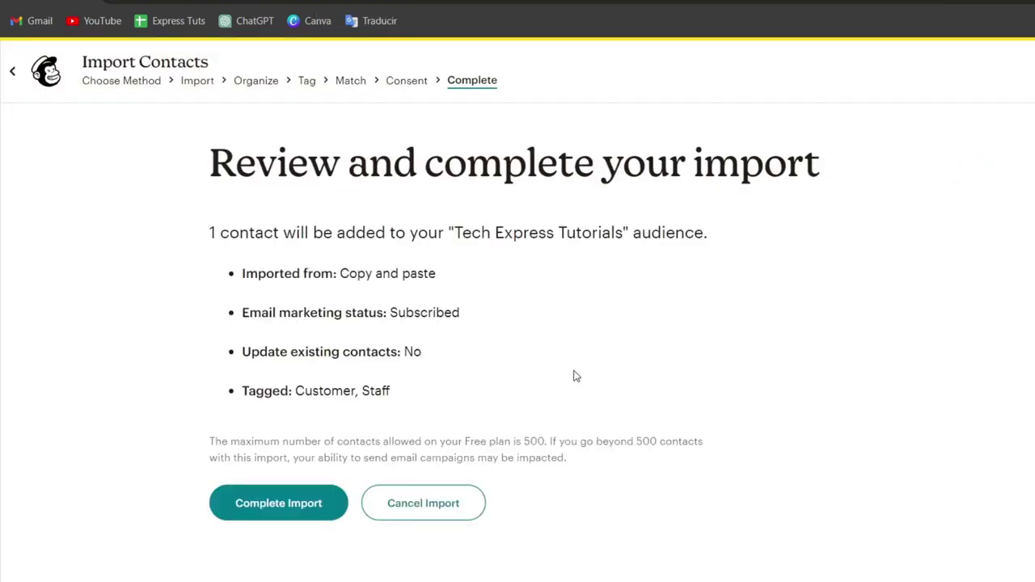
{"action": "left_click", "coordinate": [323, 515]}
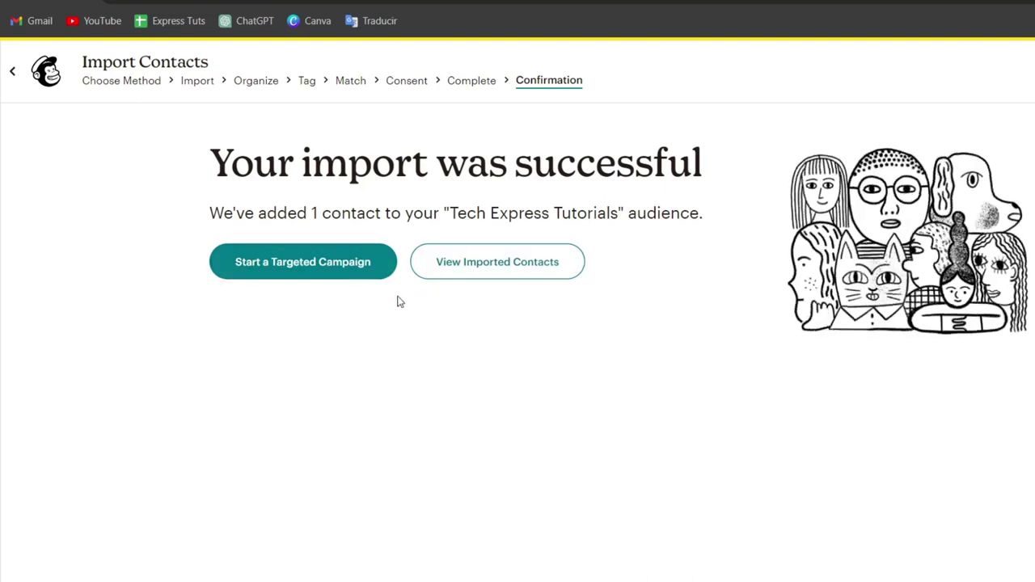
{"action": "left_click", "coordinate": [56, 77]}
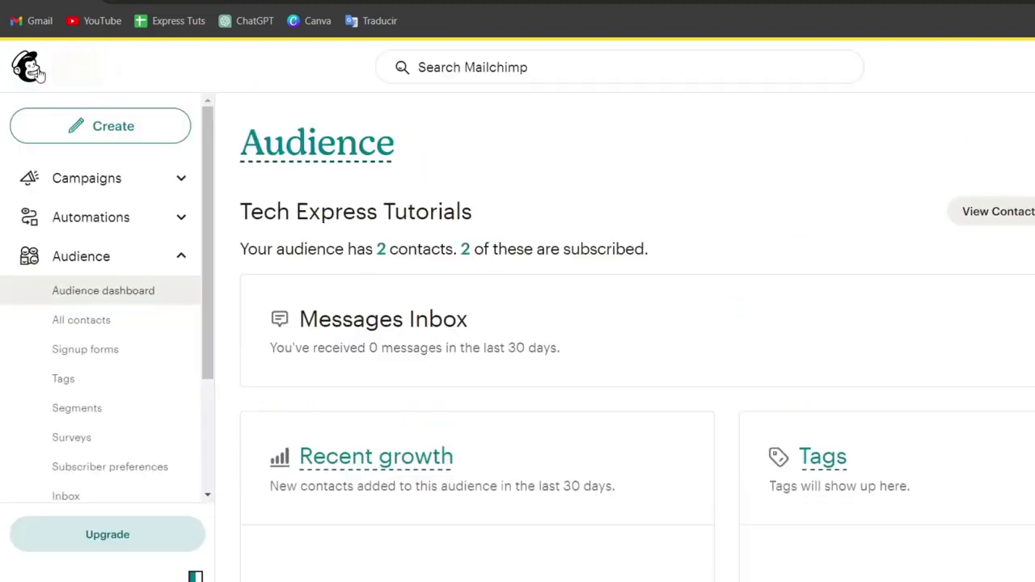
- Expand Automations, look through the Customer Journeys overview, and open Pre-built journeys
{"action": "left_click", "coordinate": [113, 271]}
{"action": "left_click", "coordinate": [118, 219]}
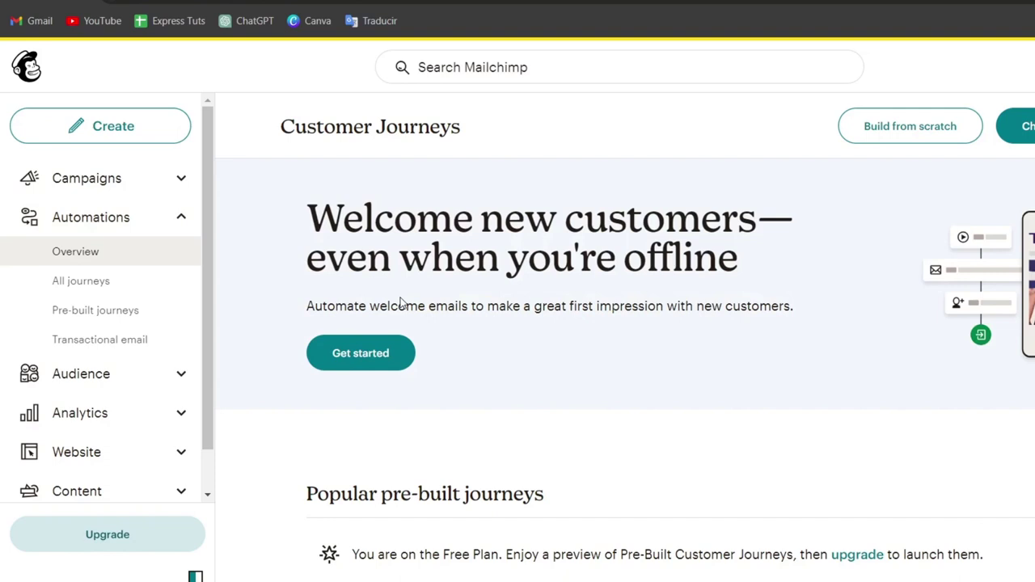
{"action": "scroll", "coordinate": [649, 396], "scroll_direction": "down", "scroll_amount": 7}
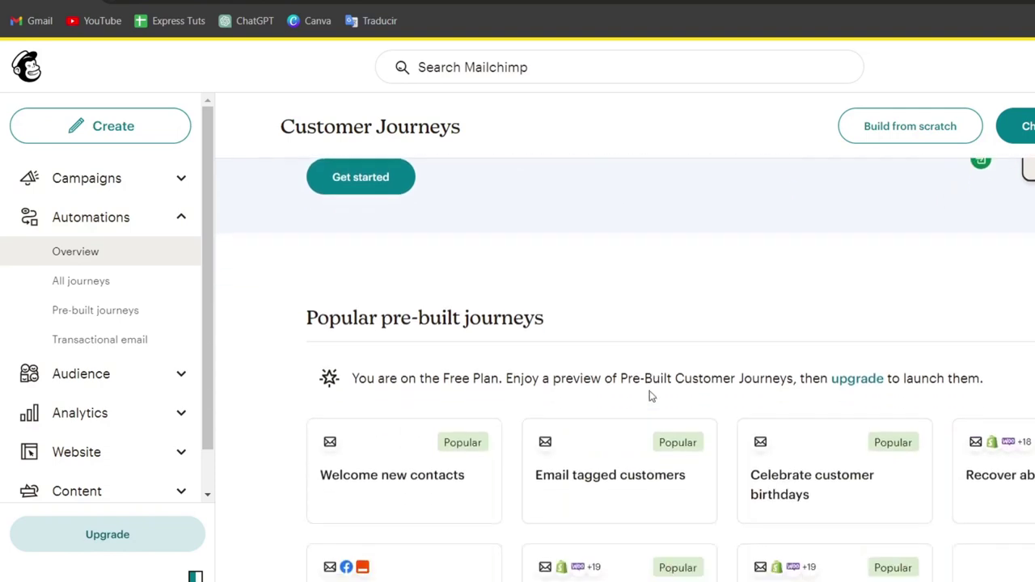
{"action": "scroll", "coordinate": [651, 397], "scroll_direction": "down", "scroll_amount": 3}
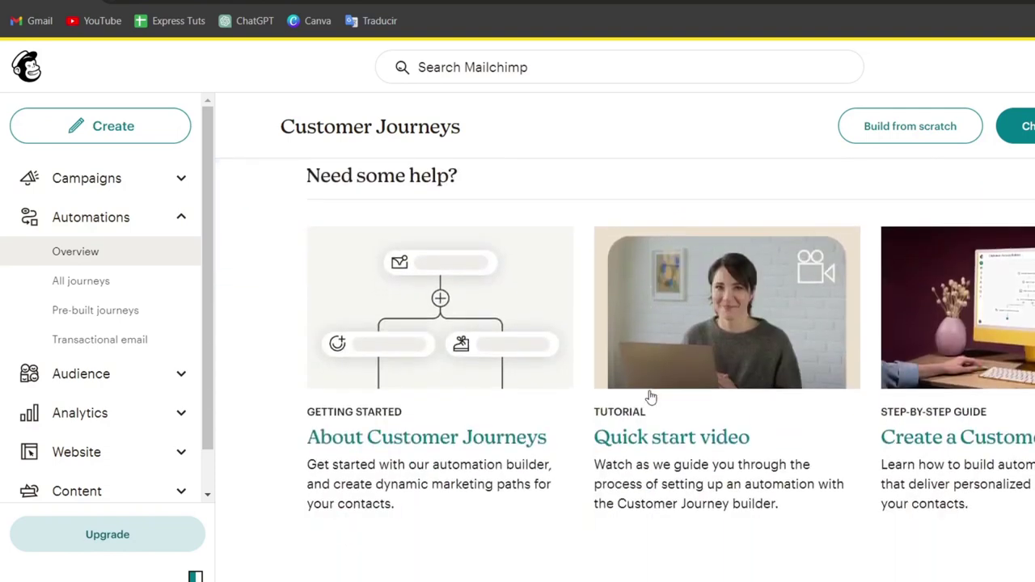
{"action": "scroll", "coordinate": [651, 397], "scroll_direction": "up", "scroll_amount": 4}
{"action": "scroll", "coordinate": [651, 397], "scroll_direction": "up", "scroll_amount": 3}
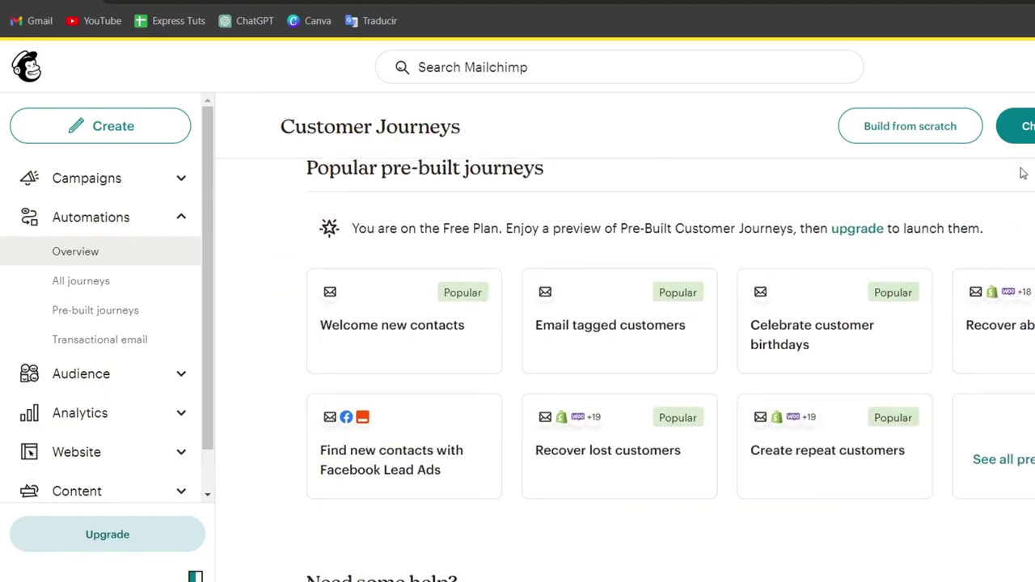
{"action": "left_click", "coordinate": [1015, 127]}
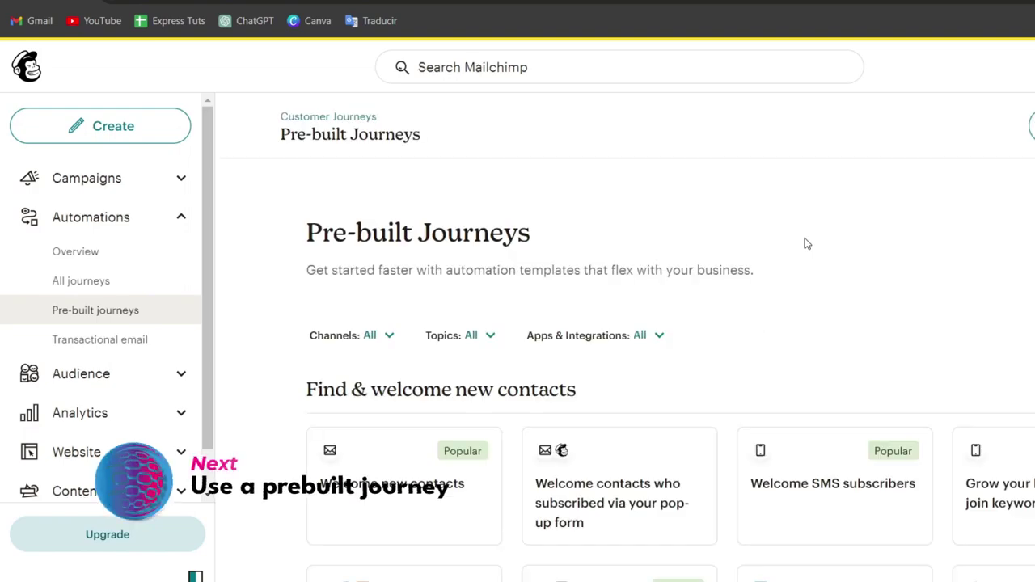
- Browse the journey templates and pick 'Welcome contacts who subscribed via your pop-up form'
{"action": "scroll", "coordinate": [814, 255], "scroll_direction": "down", "scroll_amount": 4}
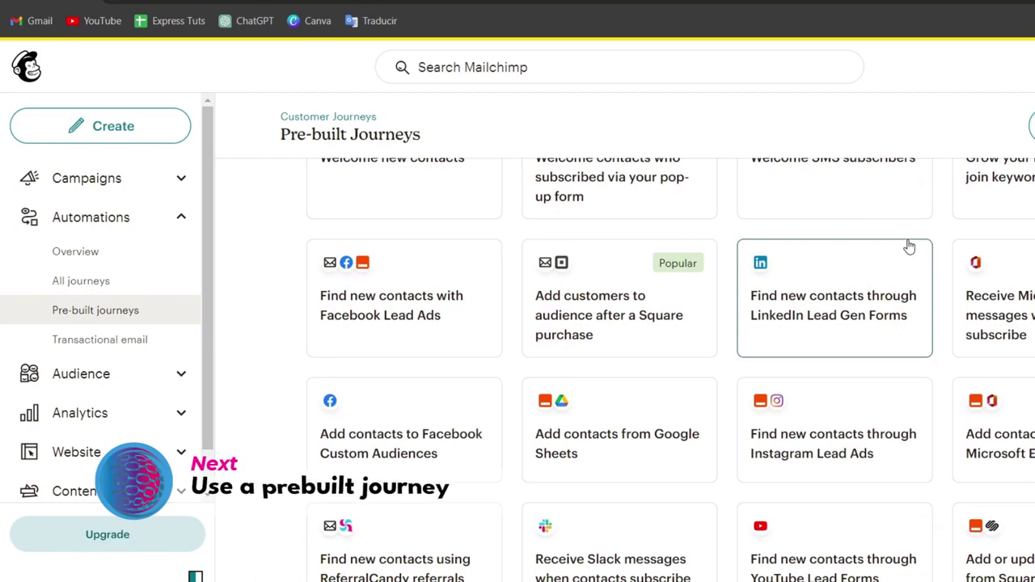
{"action": "scroll", "coordinate": [854, 294], "scroll_direction": "up", "scroll_amount": 3}
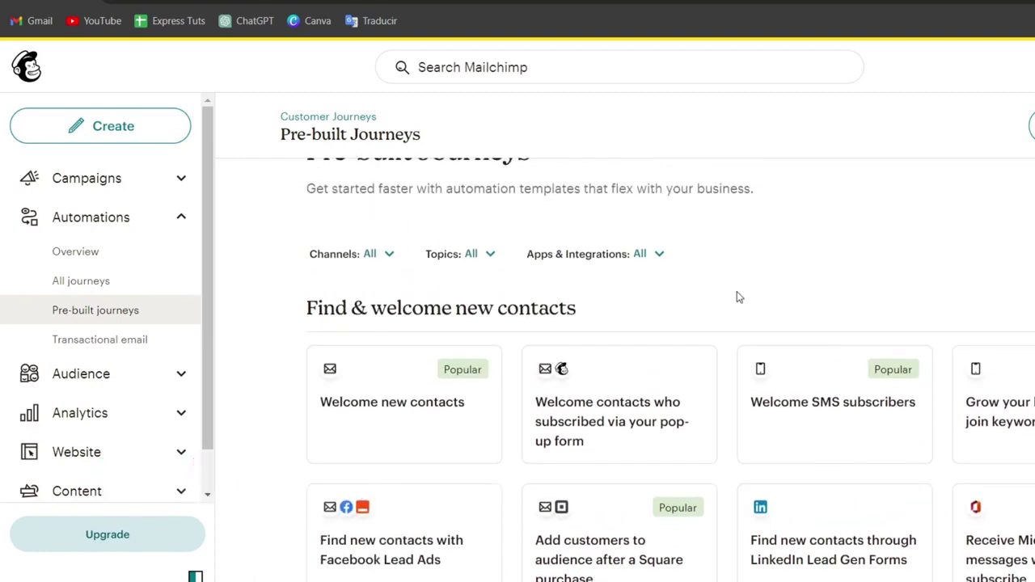
{"action": "left_click", "coordinate": [581, 257]}
{"action": "left_click", "coordinate": [453, 255]}
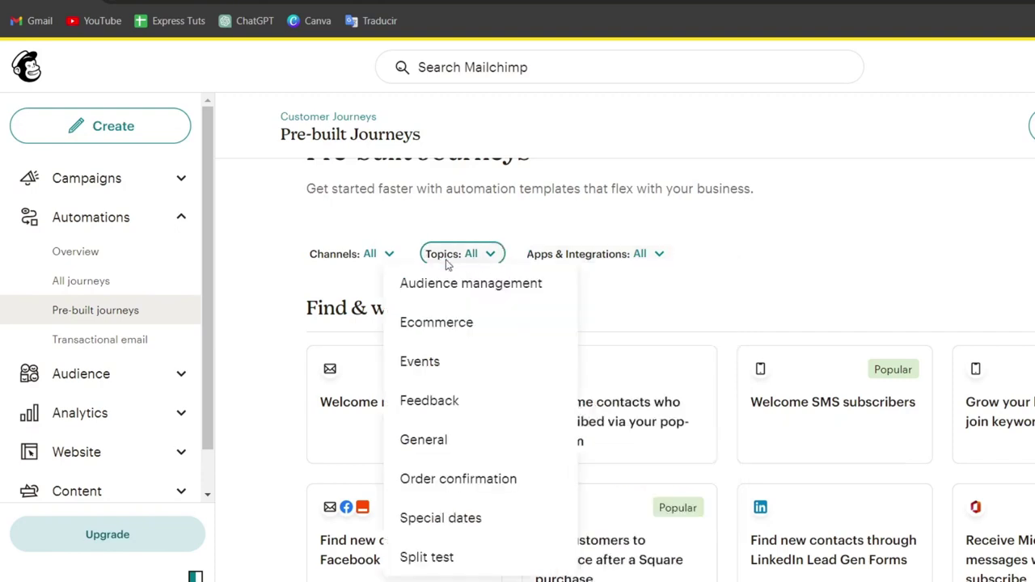
{"action": "left_click", "coordinate": [764, 238]}
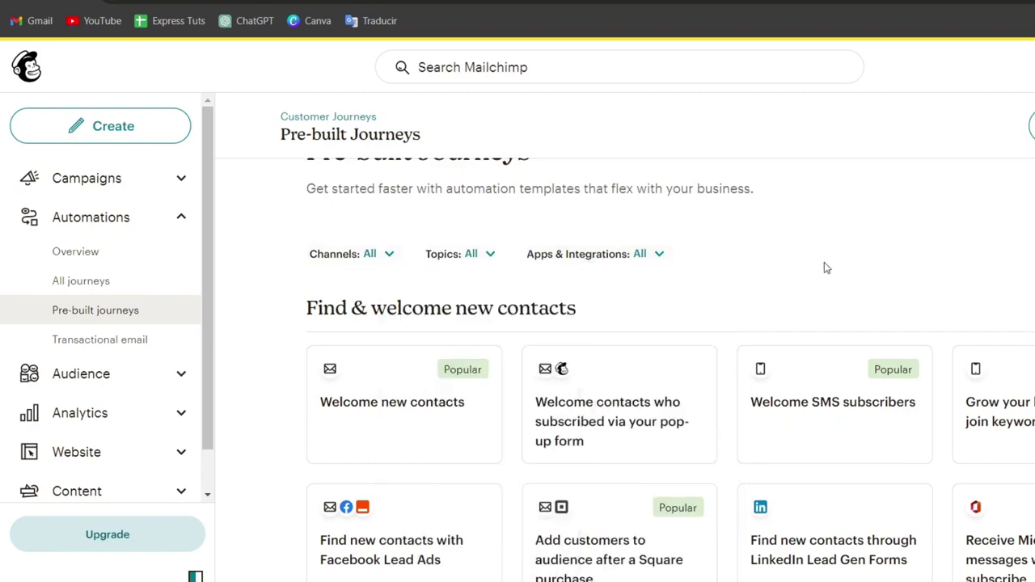
{"action": "left_click", "coordinate": [590, 439]}
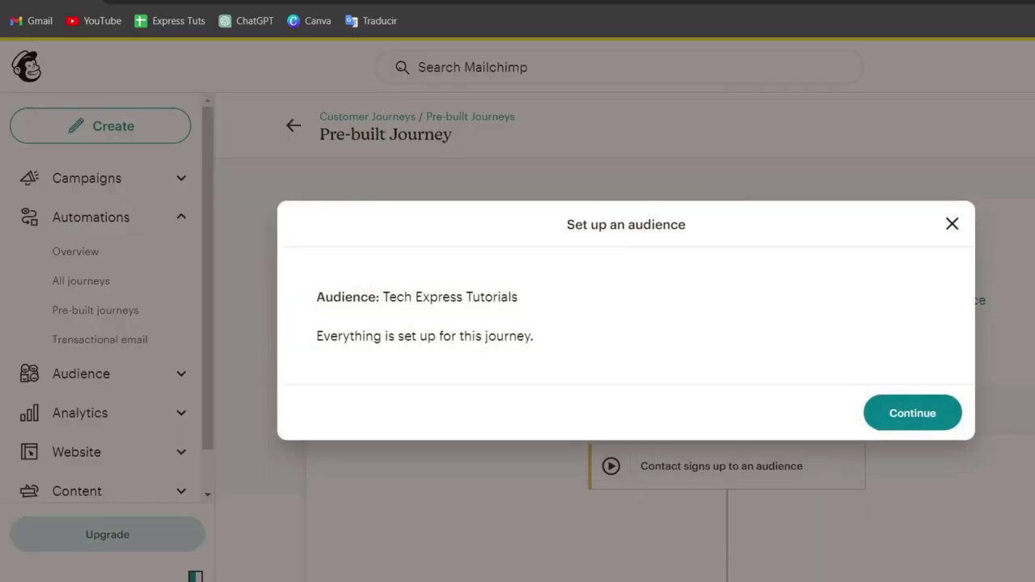
- Confirm the Tech Express Tutorials audience, skip the survey, and pan to the email and 3 day delay steps
{"action": "left_click", "coordinate": [917, 417]}
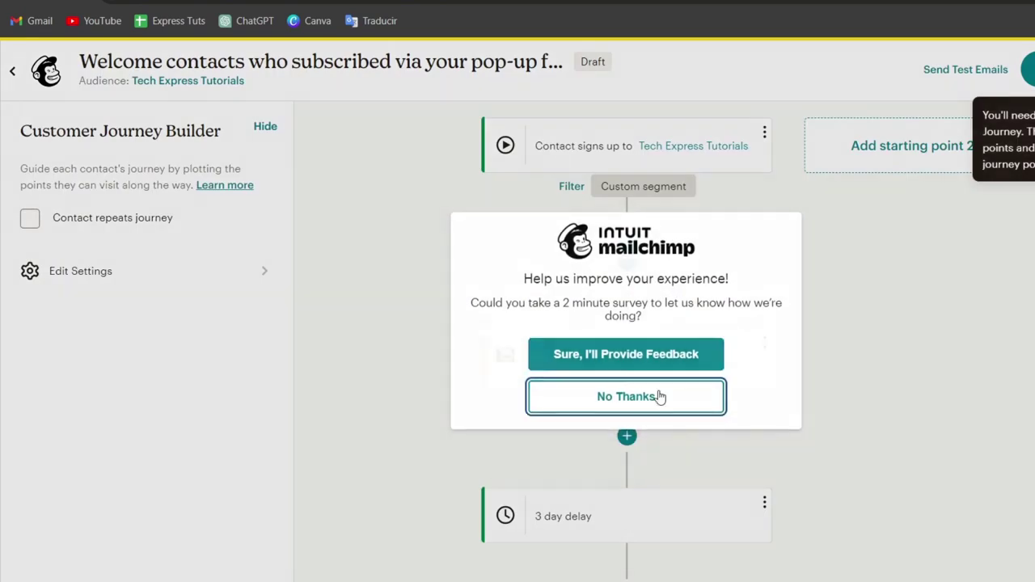
{"action": "left_click", "coordinate": [658, 398]}
{"action": "left_click_drag", "start_coordinate": [868, 323], "coordinate": [845, 352]}
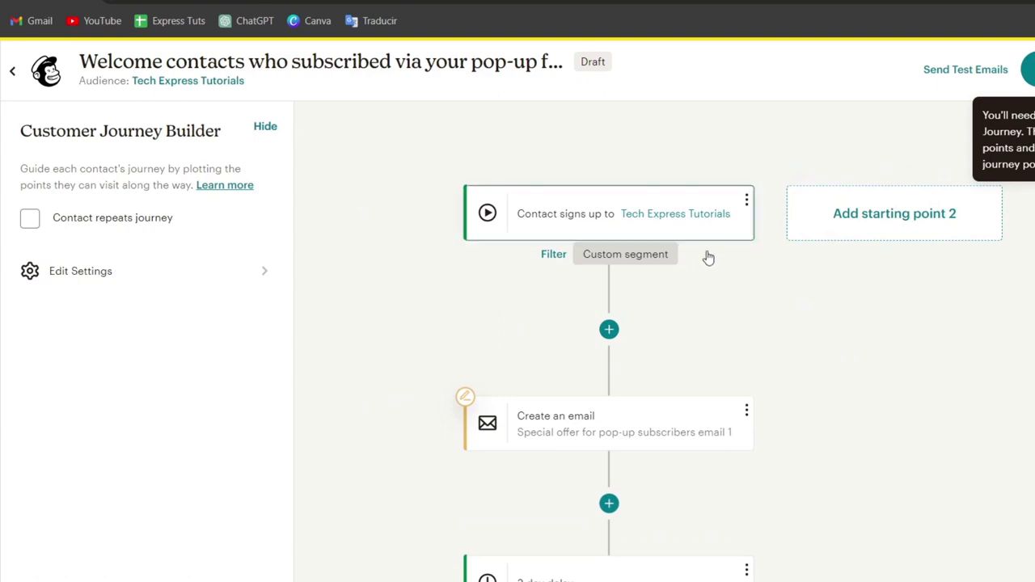
{"action": "mouse_move", "coordinate": [666, 337]}
{"action": "left_click_drag", "start_coordinate": [777, 307], "coordinate": [832, 159]}
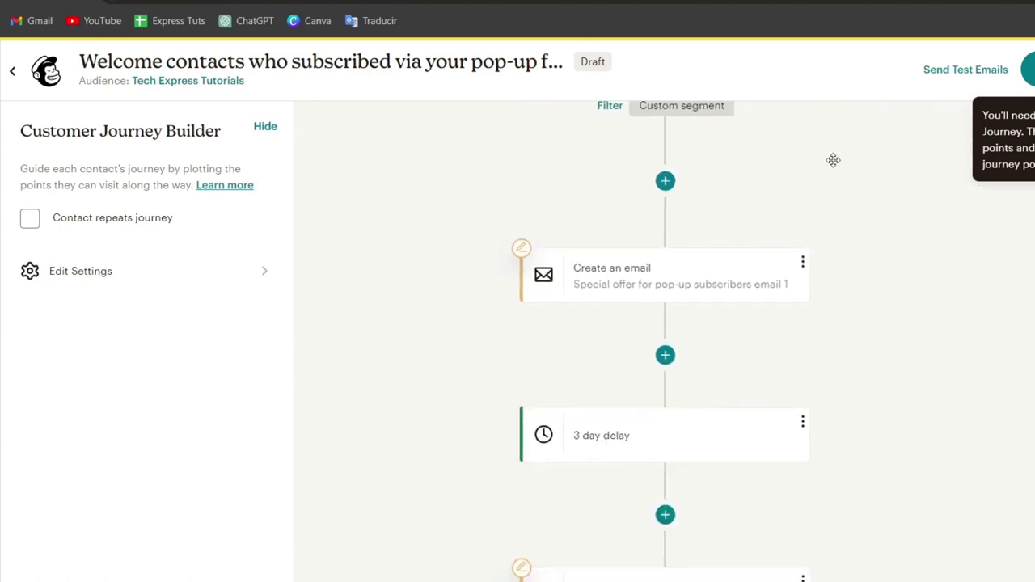
- Open the offer email's settings and browse the 138 Mailchimp templates
{"action": "left_click", "coordinate": [677, 284]}
{"action": "scroll", "coordinate": [840, 340], "scroll_direction": "down", "scroll_amount": 2}
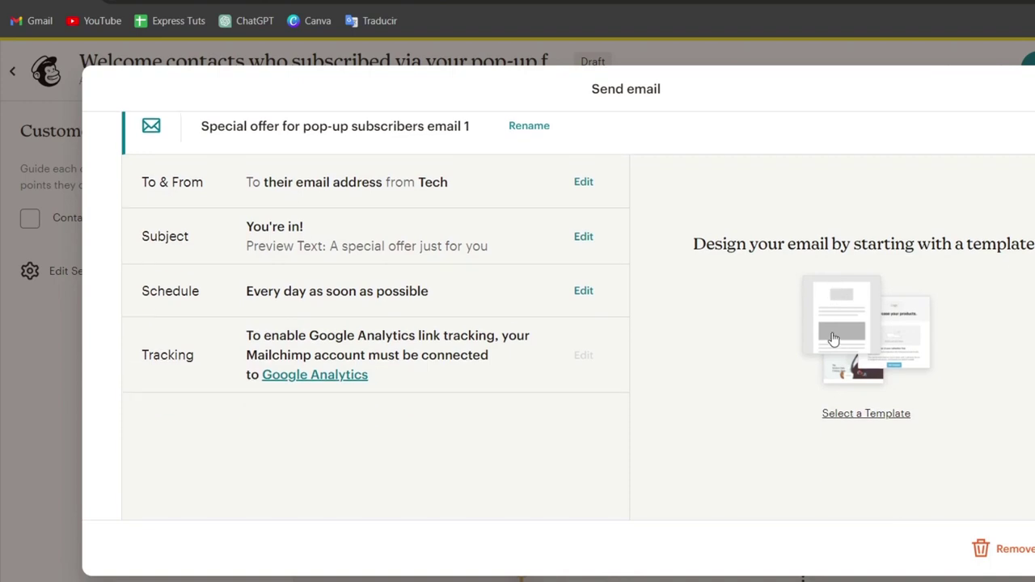
{"action": "scroll", "coordinate": [833, 337], "scroll_direction": "up", "scroll_amount": 2}
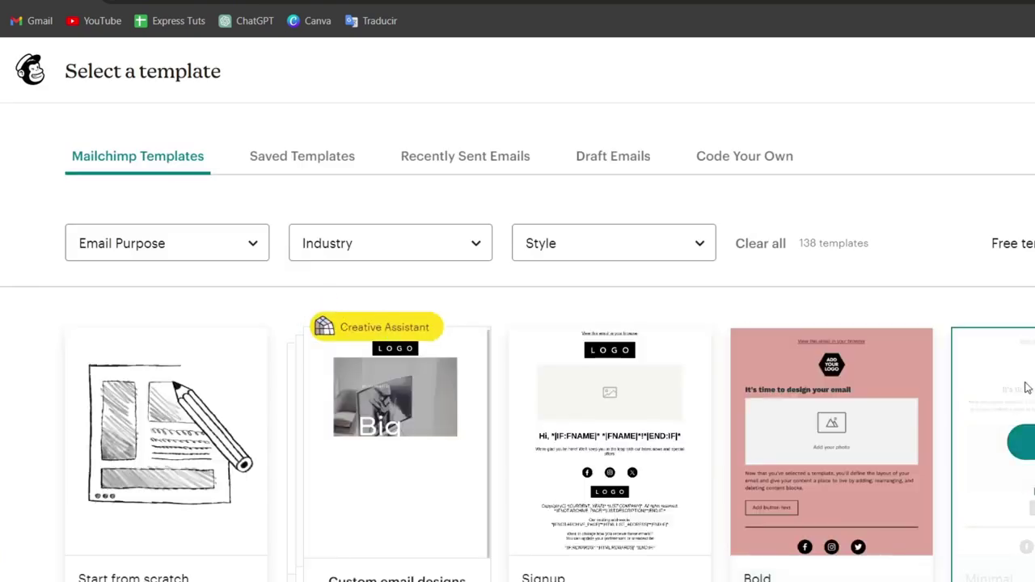
{"action": "scroll", "coordinate": [954, 314], "scroll_direction": "down", "scroll_amount": 5}
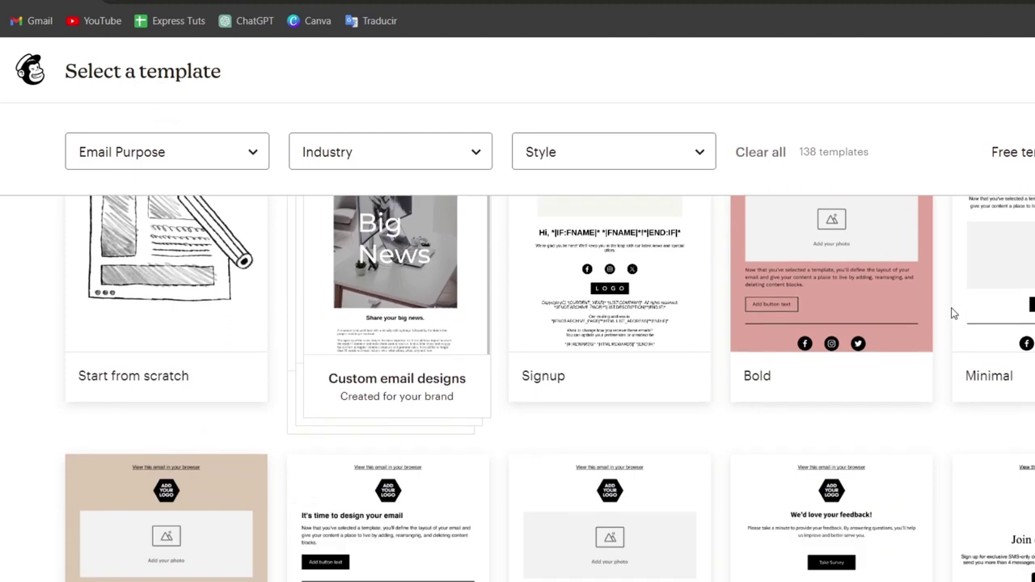
{"action": "scroll", "coordinate": [954, 314], "scroll_direction": "down", "scroll_amount": 2}
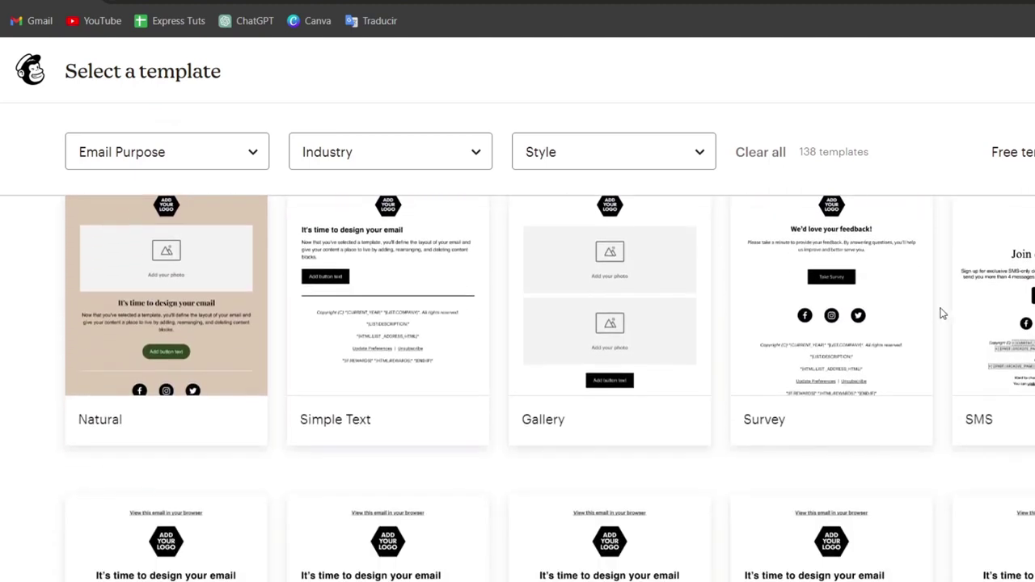
{"action": "mouse_move", "coordinate": [414, 361]}
{"action": "scroll", "coordinate": [359, 410], "scroll_direction": "down", "scroll_amount": 3}
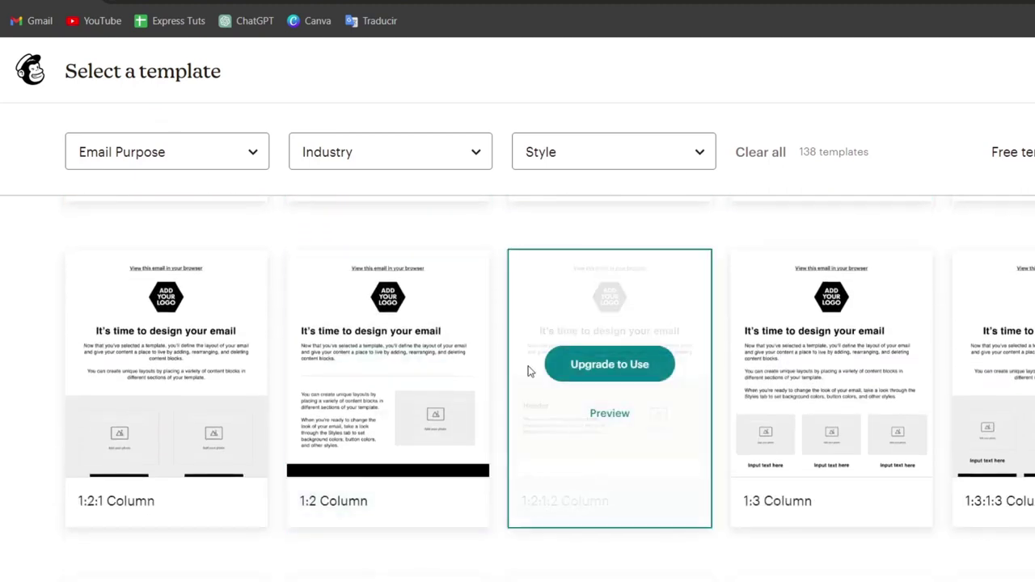
{"action": "scroll", "coordinate": [720, 407], "scroll_direction": "down", "scroll_amount": 3}
{"action": "scroll", "coordinate": [728, 404], "scroll_direction": "up", "scroll_amount": 10}
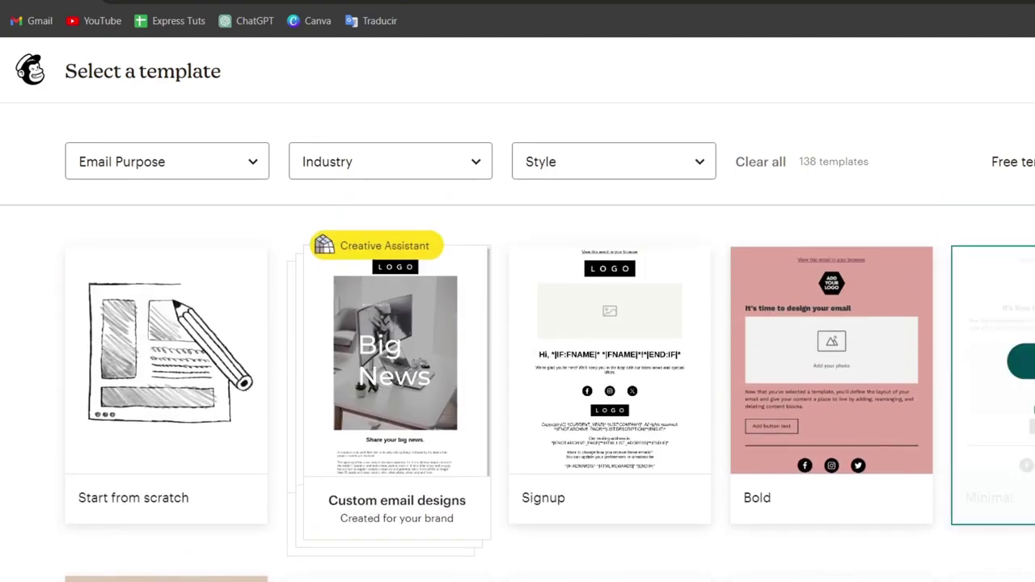
- Apply the Minimal template to the You're in! email and save it back to the journey
{"action": "left_click", "coordinate": [1021, 360]}
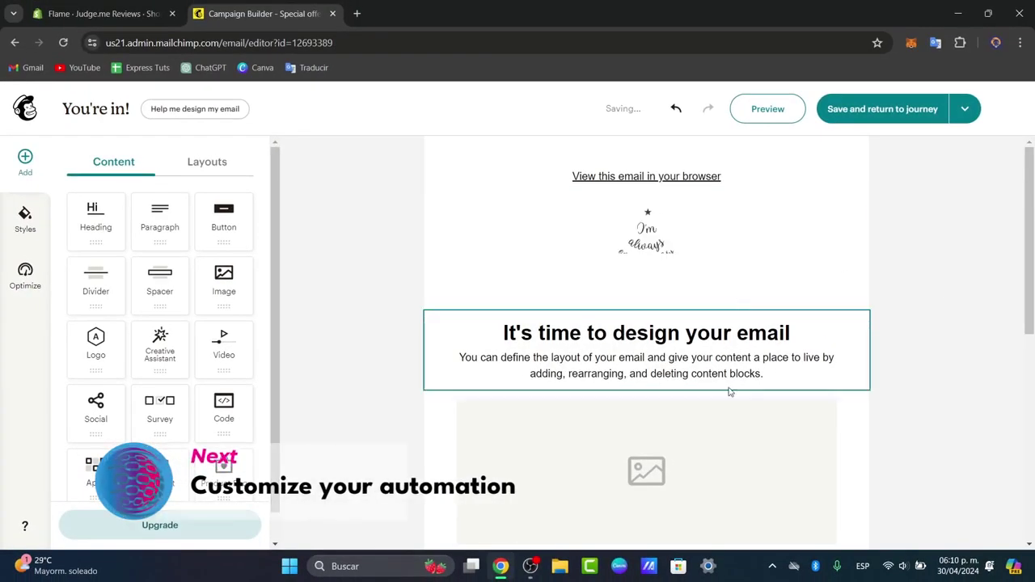
{"action": "scroll", "coordinate": [712, 346], "scroll_direction": "down", "scroll_amount": 6}
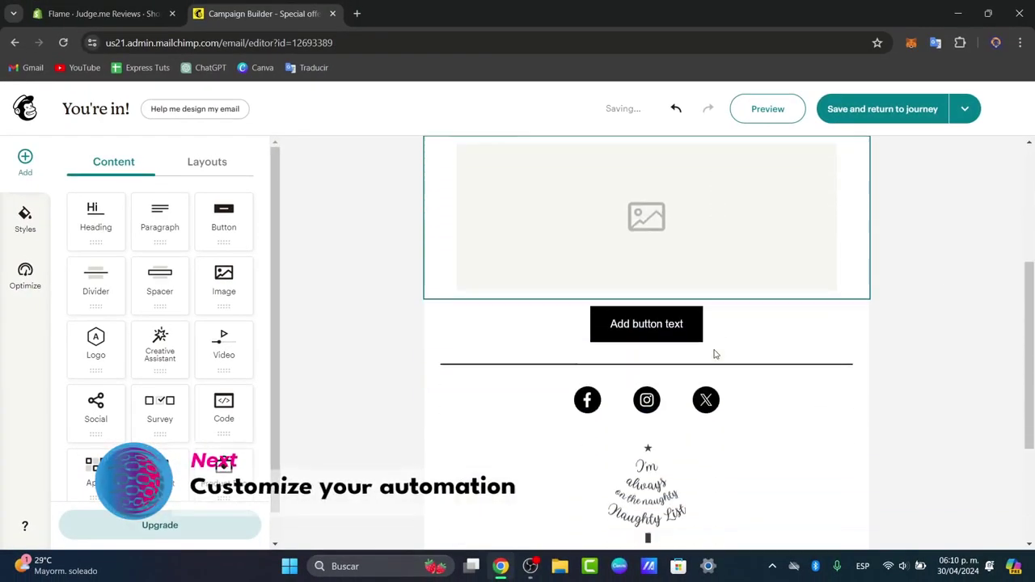
{"action": "scroll", "coordinate": [688, 407], "scroll_direction": "up", "scroll_amount": 8}
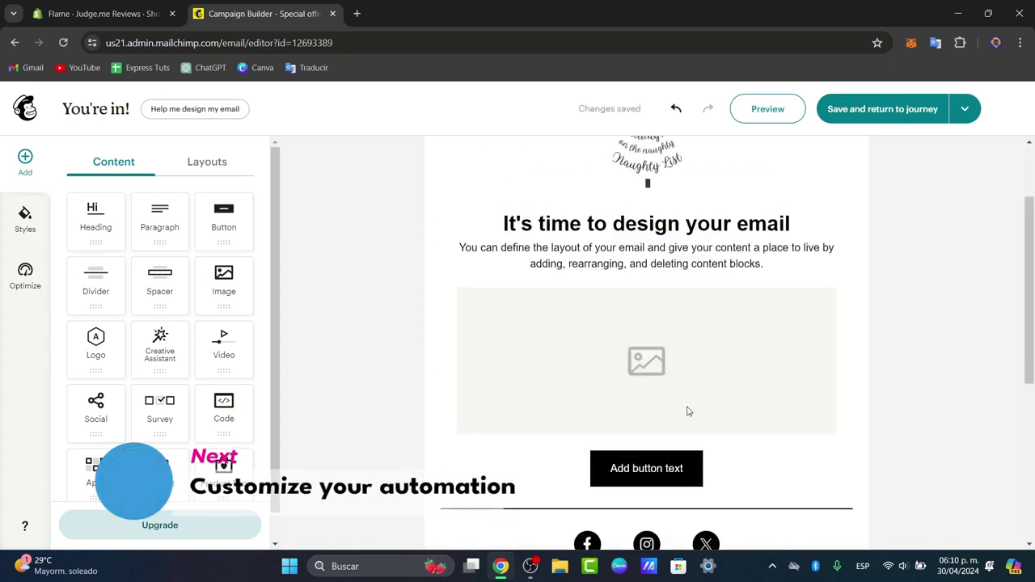
{"action": "left_click", "coordinate": [893, 110]}
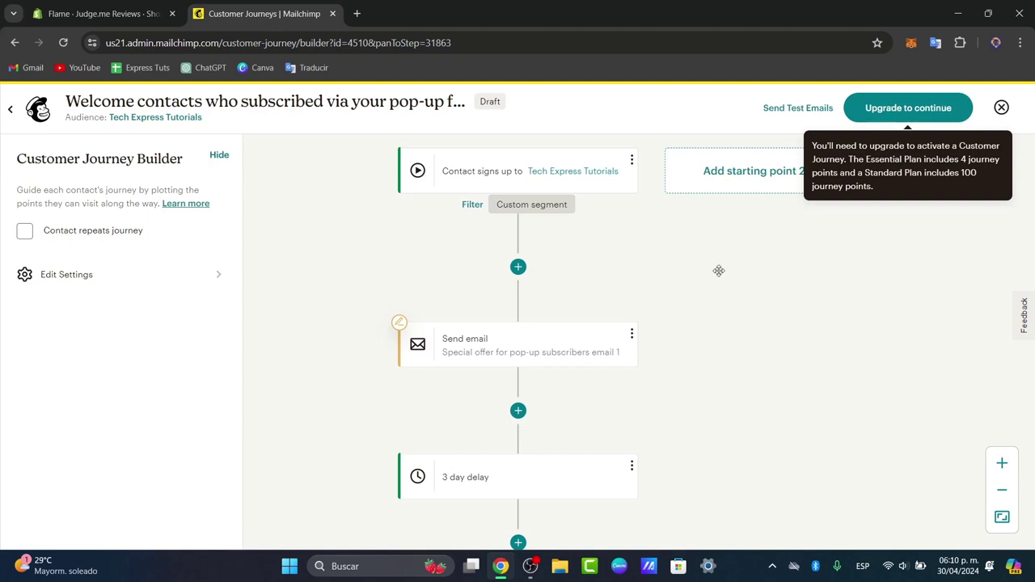
- Pan the journey map to review the start, the Send email options and the delay step
{"action": "left_click_drag", "start_coordinate": [714, 271], "coordinate": [701, 383]}
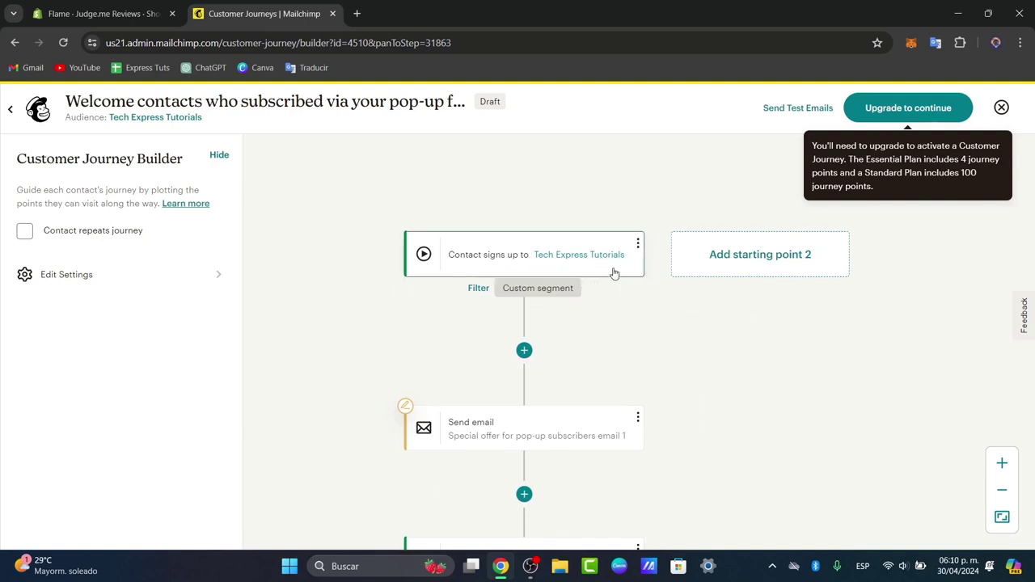
{"action": "left_click_drag", "start_coordinate": [636, 321], "coordinate": [649, 245]}
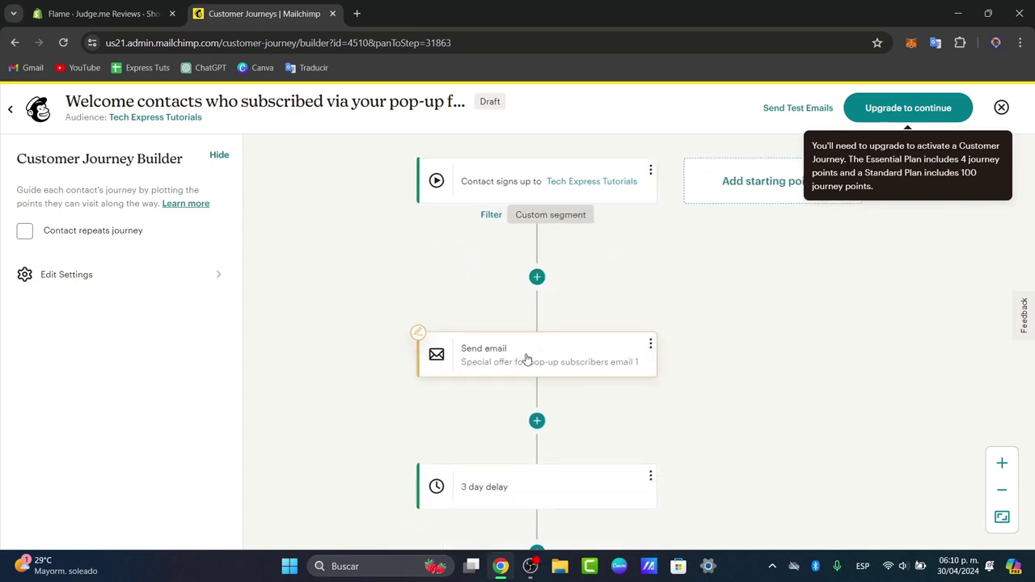
{"action": "left_click", "coordinate": [651, 344]}
{"action": "left_click", "coordinate": [707, 340]}
{"action": "scroll", "coordinate": [716, 316], "scroll_direction": "down", "scroll_amount": 2}
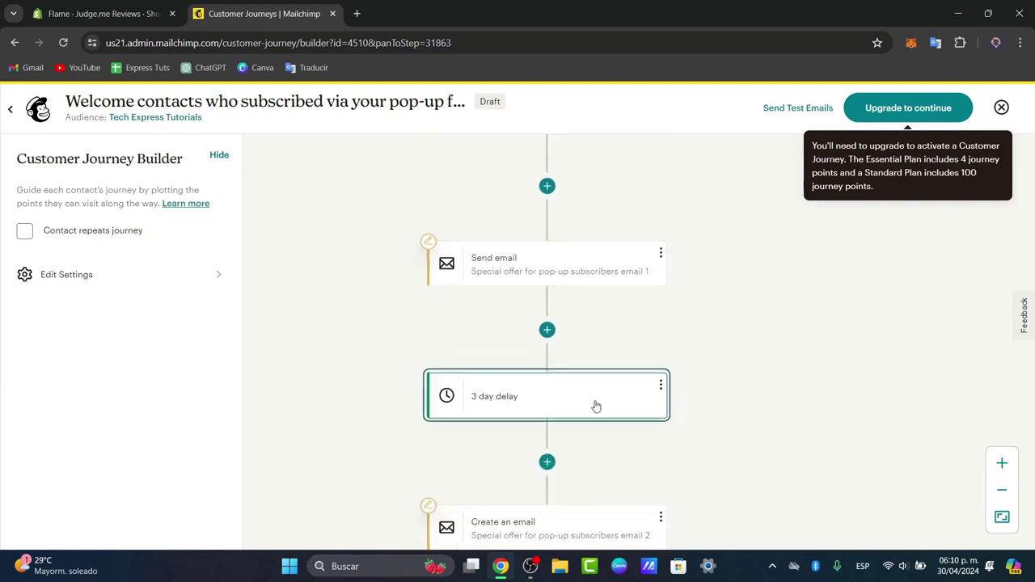
- Change the delay after the offer email to 1 week and add a new journey point below it
{"action": "left_click", "coordinate": [491, 402]}
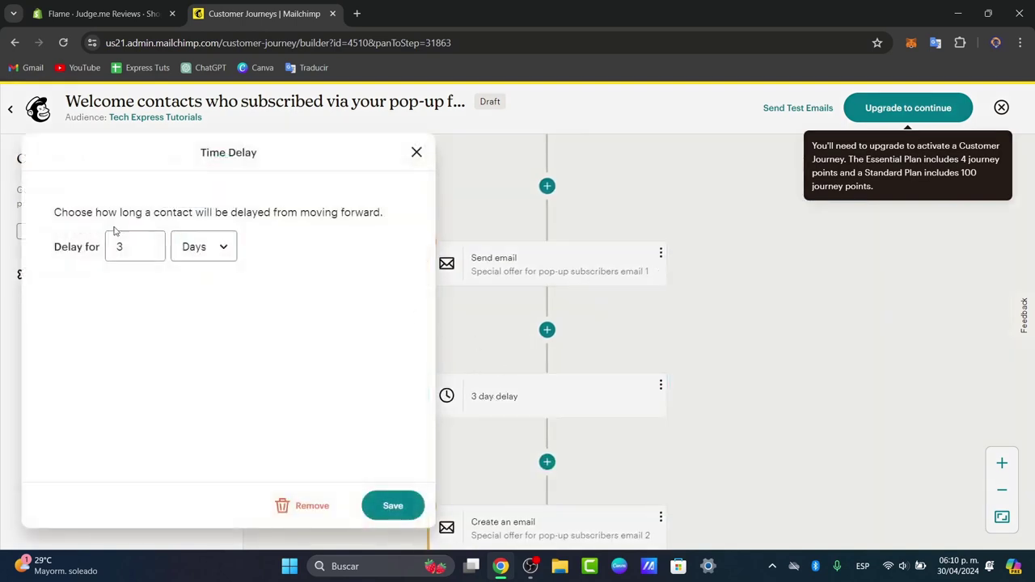
{"action": "left_click", "coordinate": [125, 251]}
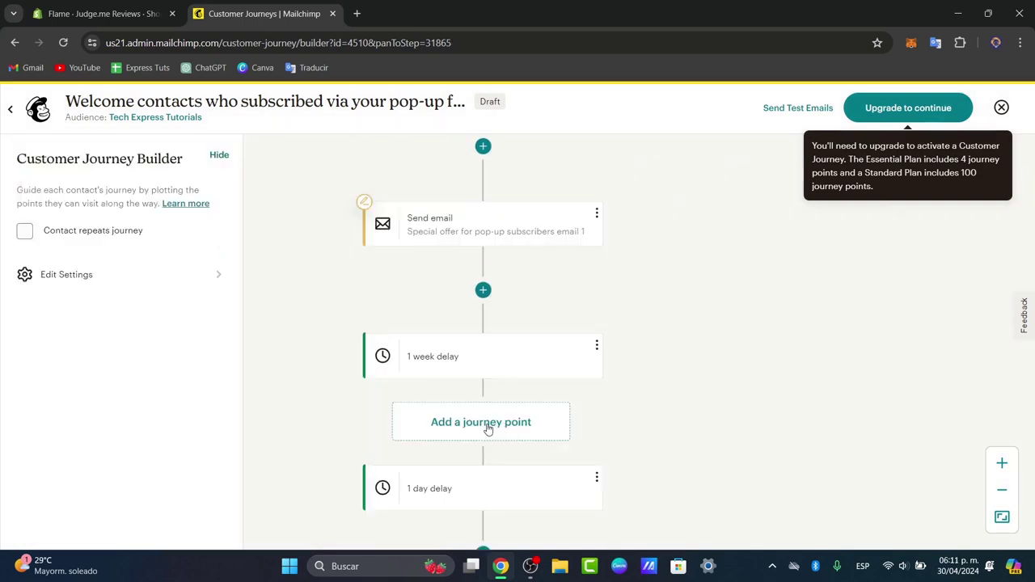
{"action": "left_click", "coordinate": [484, 427]}
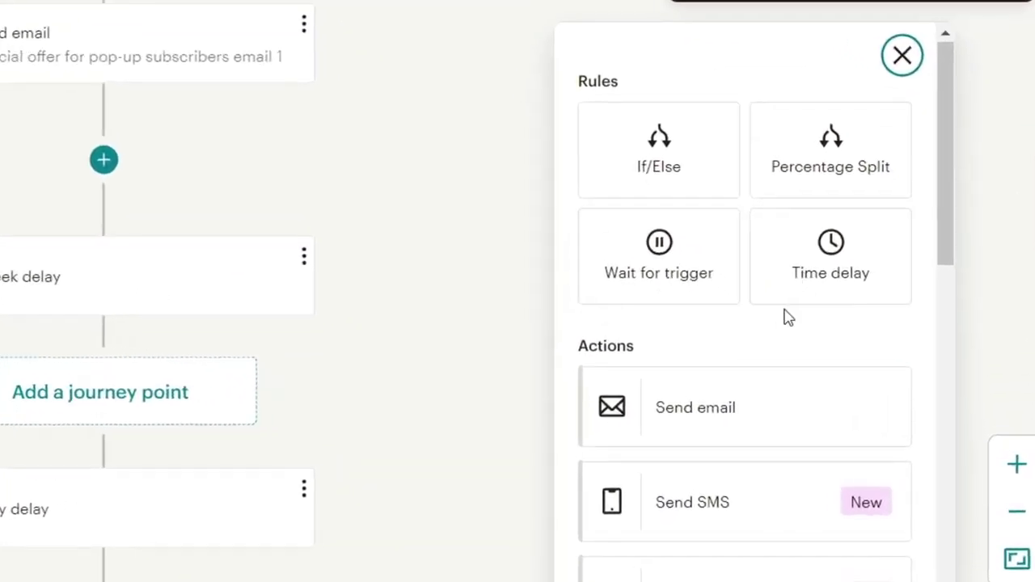
- Send the journey's test email and confirm the 'Bon voyage, test email' message appears
{"action": "scroll", "coordinate": [784, 319], "scroll_direction": "down", "scroll_amount": 6}
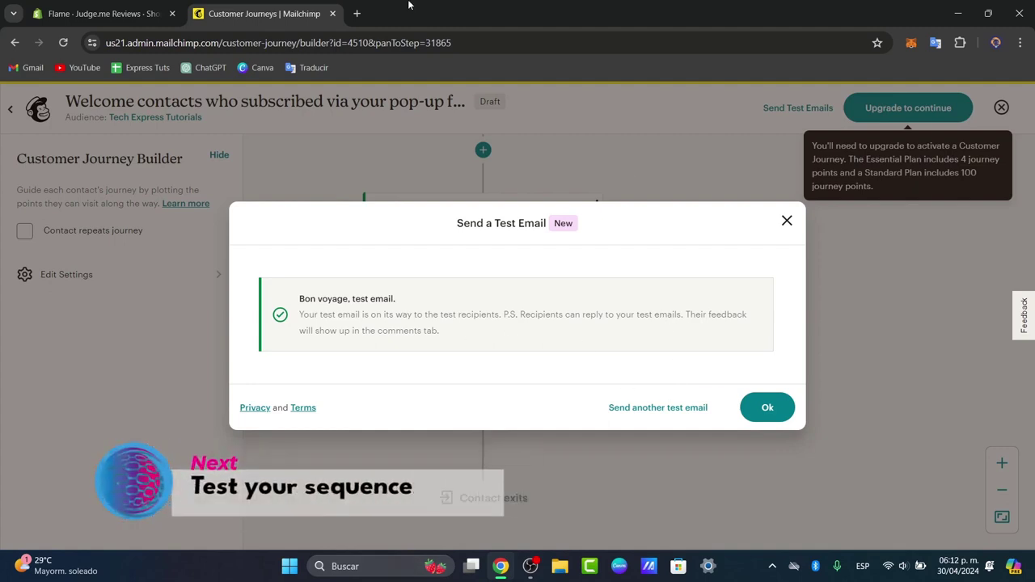
- Open gmail.com in a new tab and dismiss Mailchimp's test-sent confirmation
{"action": "left_click", "coordinate": [356, 13]}
{"action": "type", "text": "gm"}
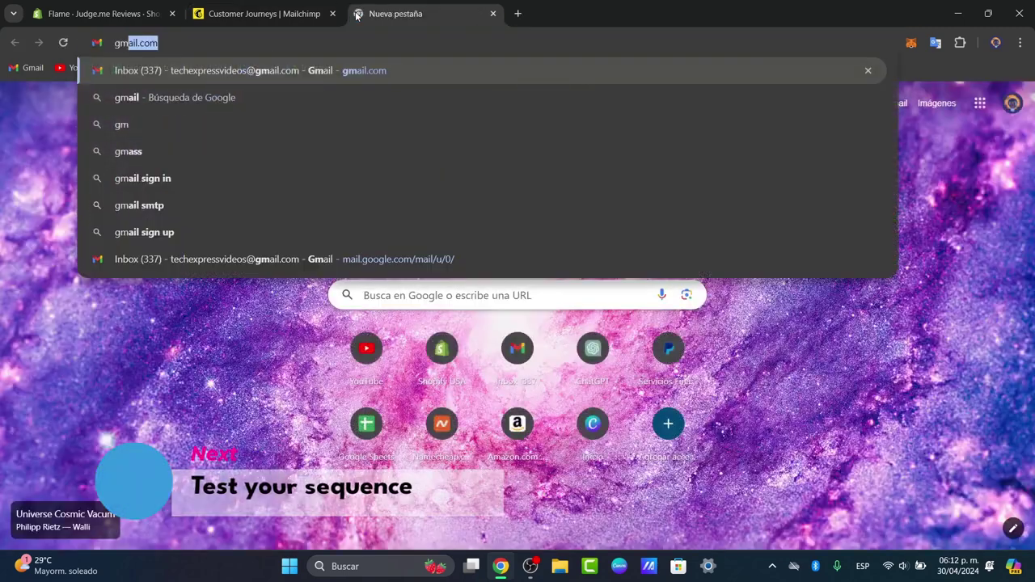
{"action": "key", "text": "BackSpace"}
{"action": "type", "text": "a"}
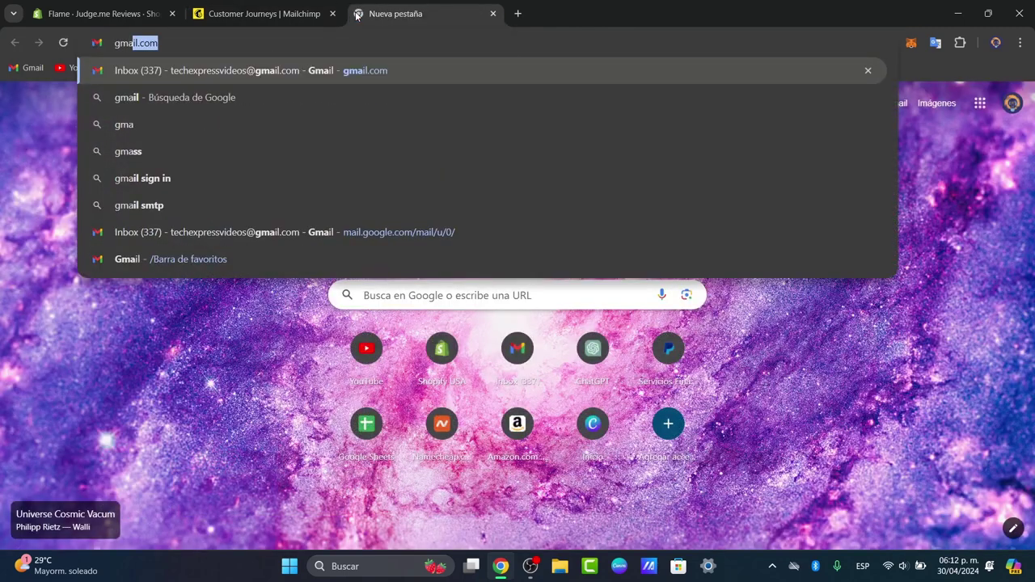
{"action": "key", "text": "Return"}
{"action": "left_click", "coordinate": [320, 6]}
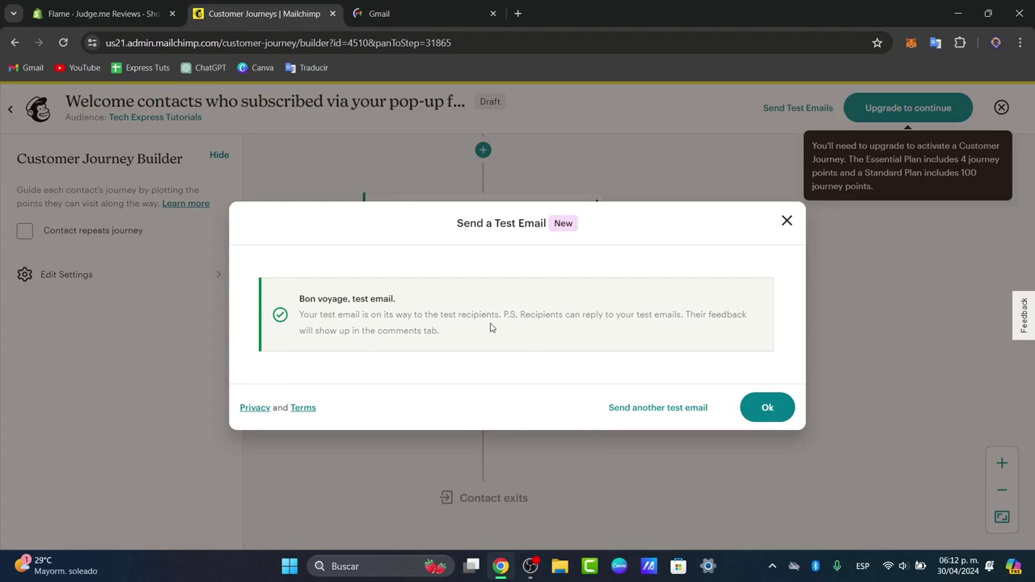
{"action": "left_click", "coordinate": [787, 220]}
{"action": "left_click", "coordinate": [405, 13]}
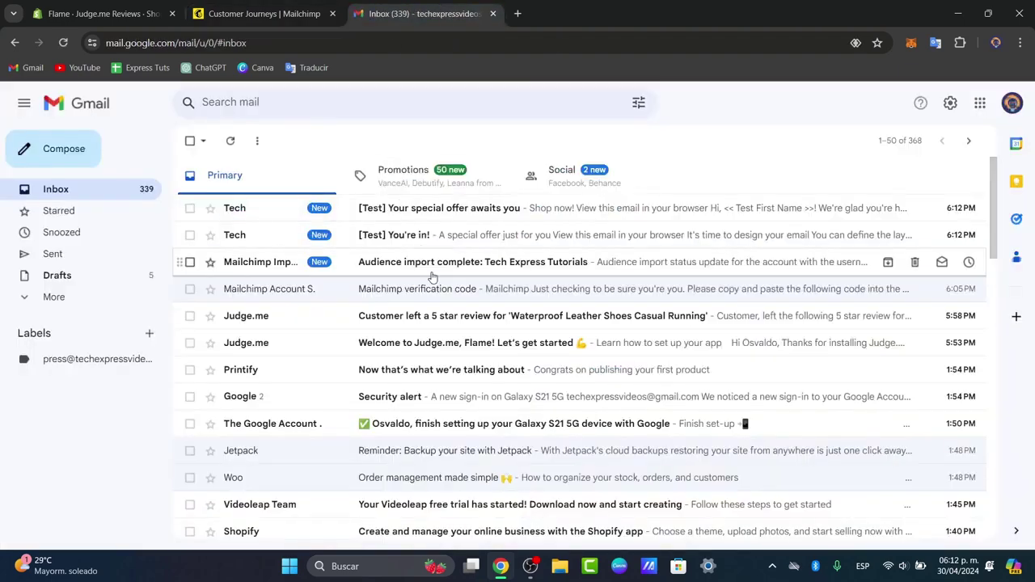
- Read the '[Test] Your special offer awaits you' email, then return to the inbox
{"action": "left_click", "coordinate": [274, 211]}
{"action": "scroll", "coordinate": [677, 379], "scroll_direction": "down", "scroll_amount": 2}
{"action": "scroll", "coordinate": [680, 372], "scroll_direction": "down", "scroll_amount": 4}
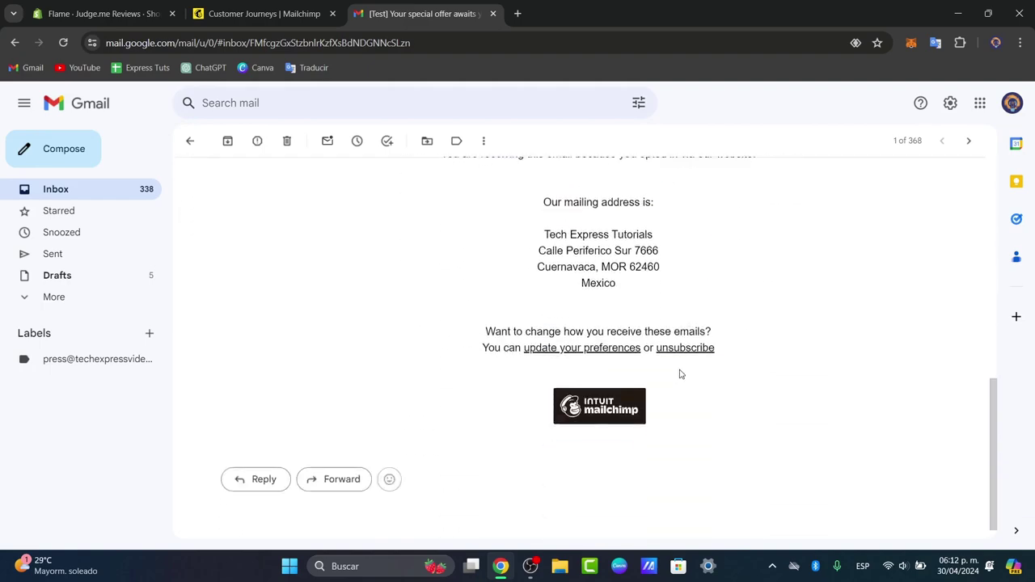
{"action": "scroll", "coordinate": [680, 372], "scroll_direction": "up", "scroll_amount": 8}
{"action": "left_click", "coordinate": [96, 199]}
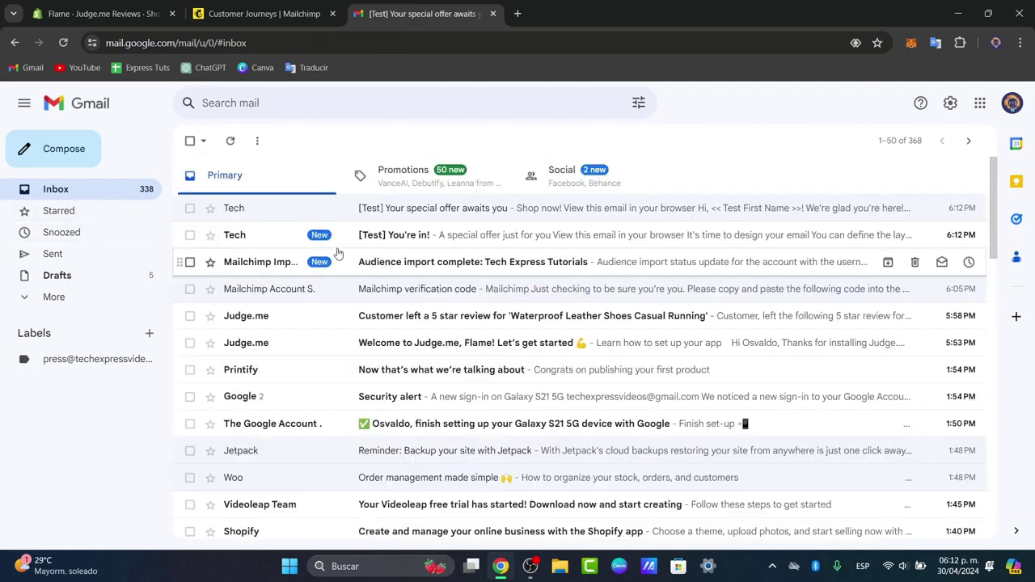
- Read the '[Test] You're in!' email, then return to the Mailchimp journey
{"action": "left_click", "coordinate": [291, 239]}
{"action": "scroll", "coordinate": [608, 311], "scroll_direction": "down", "scroll_amount": 1}
{"action": "scroll", "coordinate": [609, 312], "scroll_direction": "up", "scroll_amount": 1}
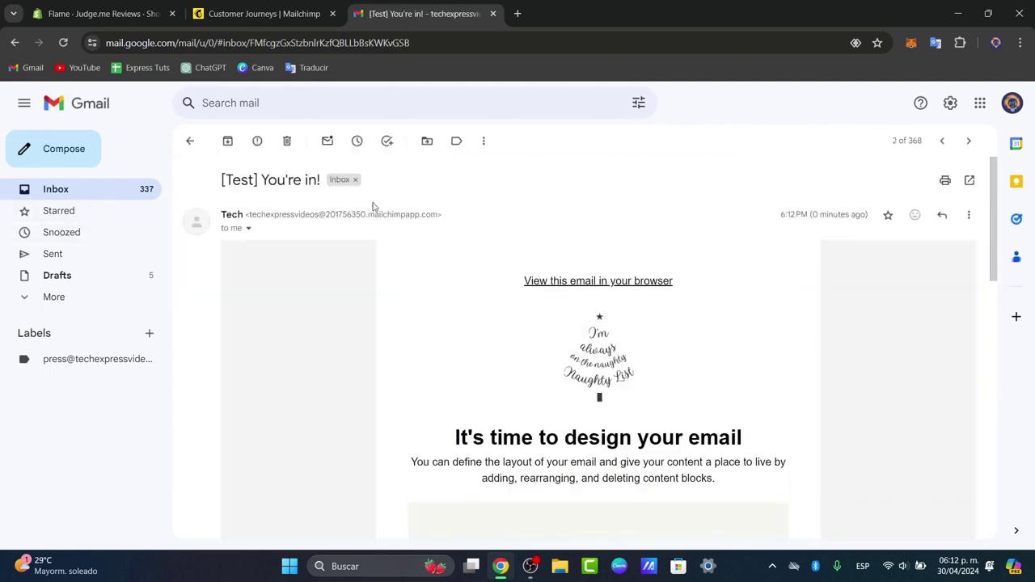
{"action": "left_click", "coordinate": [263, 14]}
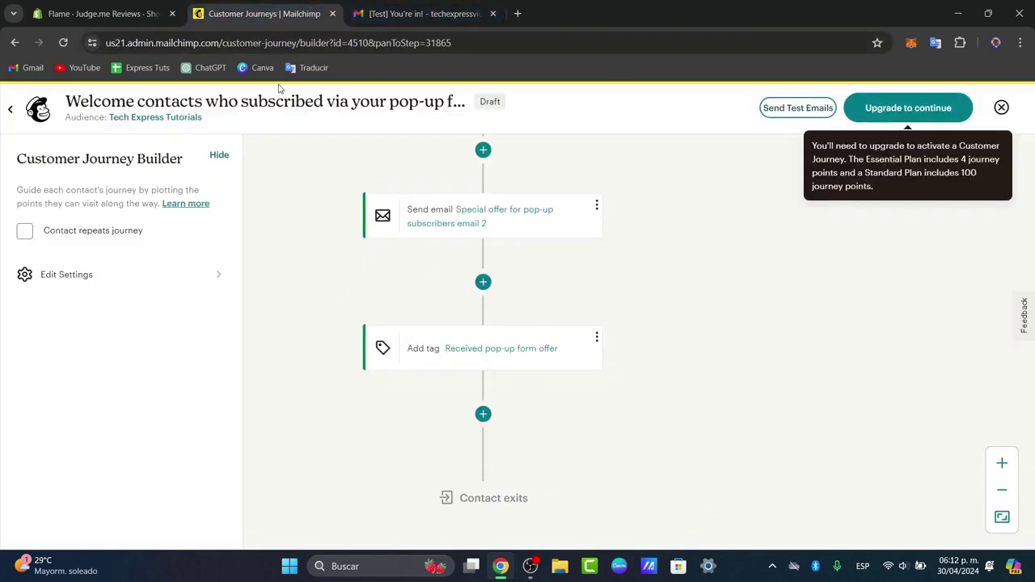
- Use the top-left back arrow to leave the pop-up form welcome journey for Customer Journeys
{"action": "left_click", "coordinate": [11, 108]}
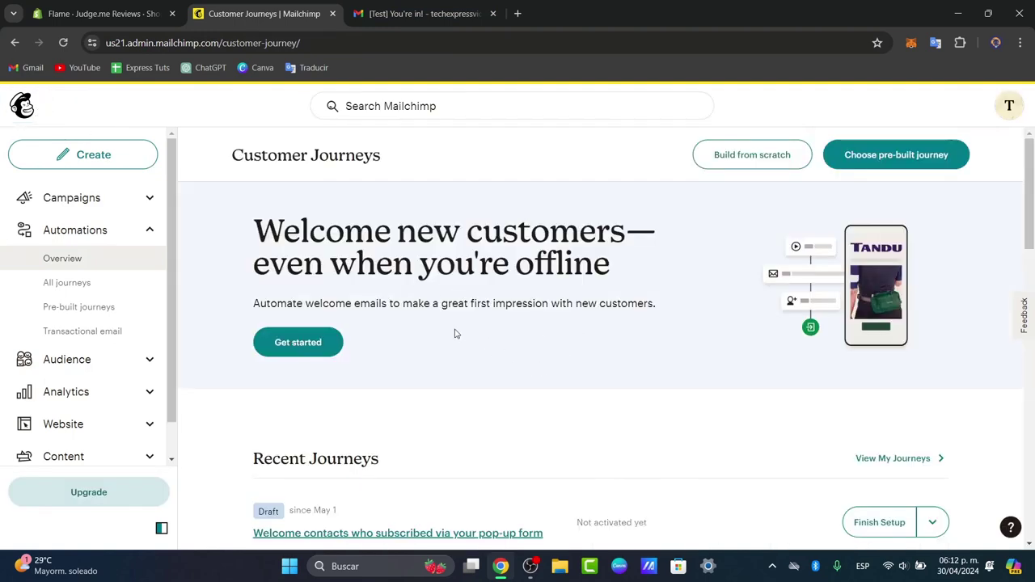
- Open Analytics > Marketing dashboard and close the sample data notice
{"action": "left_click", "coordinate": [102, 393]}
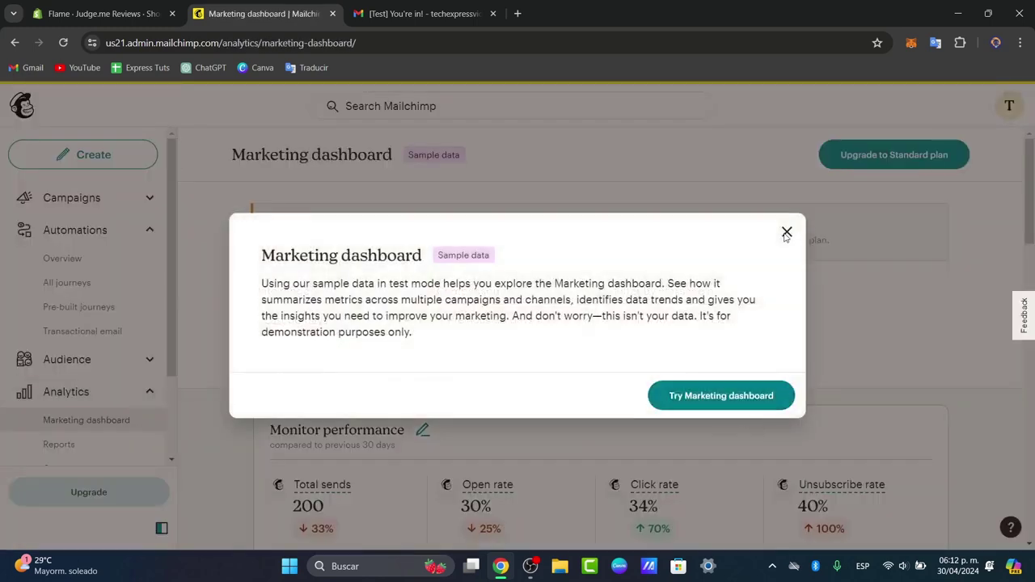
{"action": "left_click", "coordinate": [787, 235]}
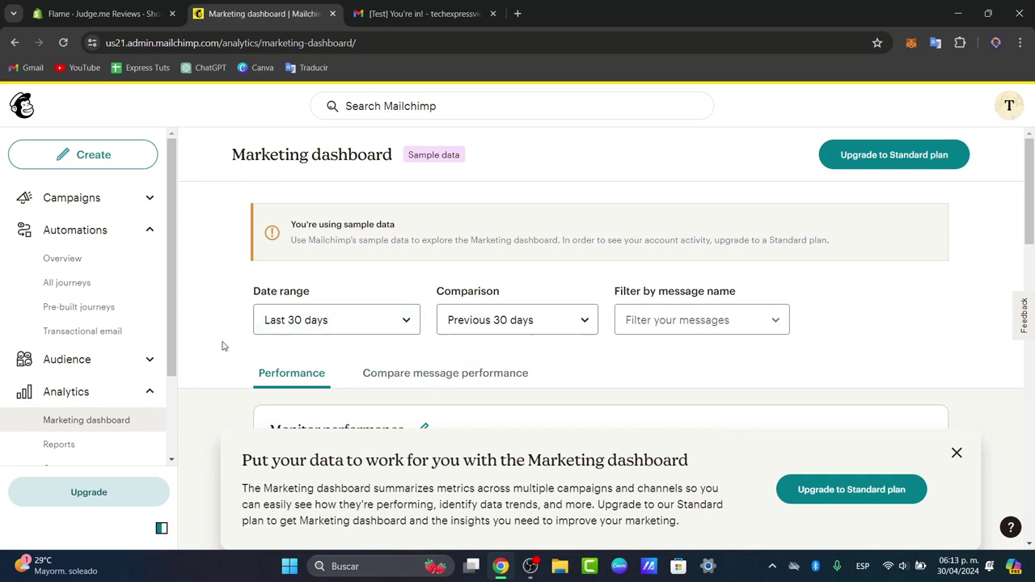
- Go from Automations Overview to Pre-built journeys and scroll through the template grid
{"action": "left_click", "coordinate": [85, 259]}
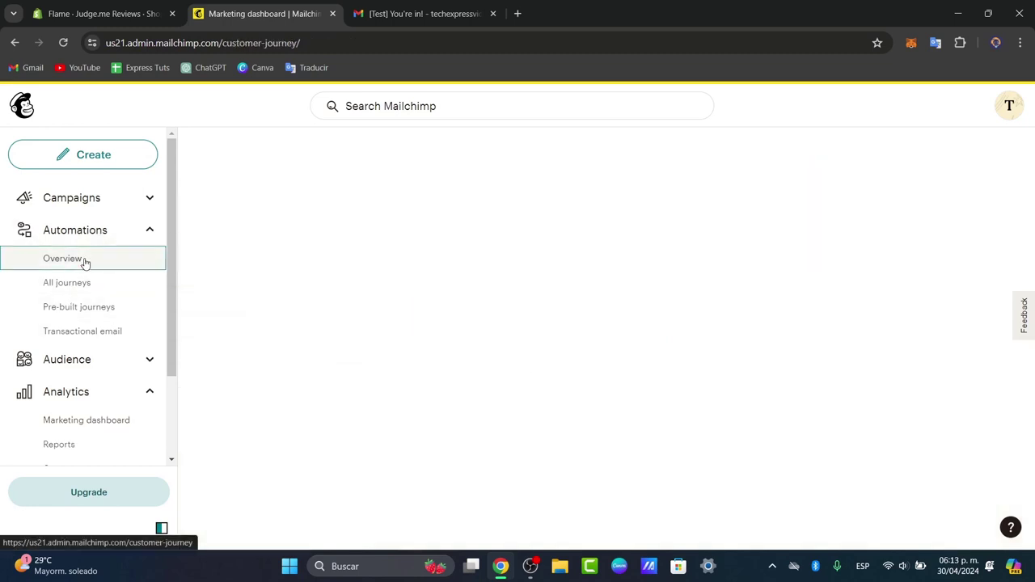
{"action": "left_click", "coordinate": [113, 317]}
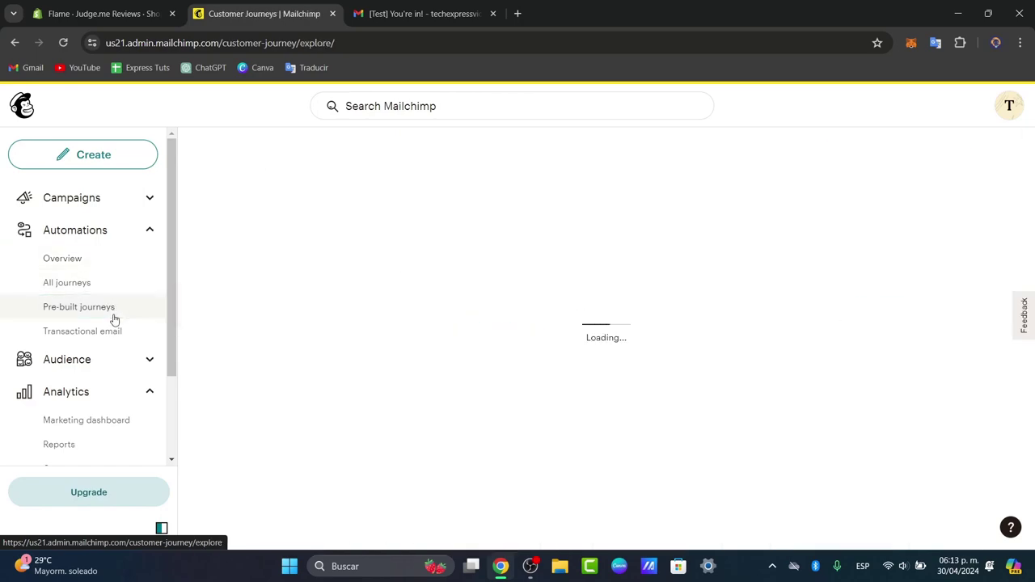
{"action": "scroll", "coordinate": [639, 405], "scroll_direction": "down", "scroll_amount": 3}
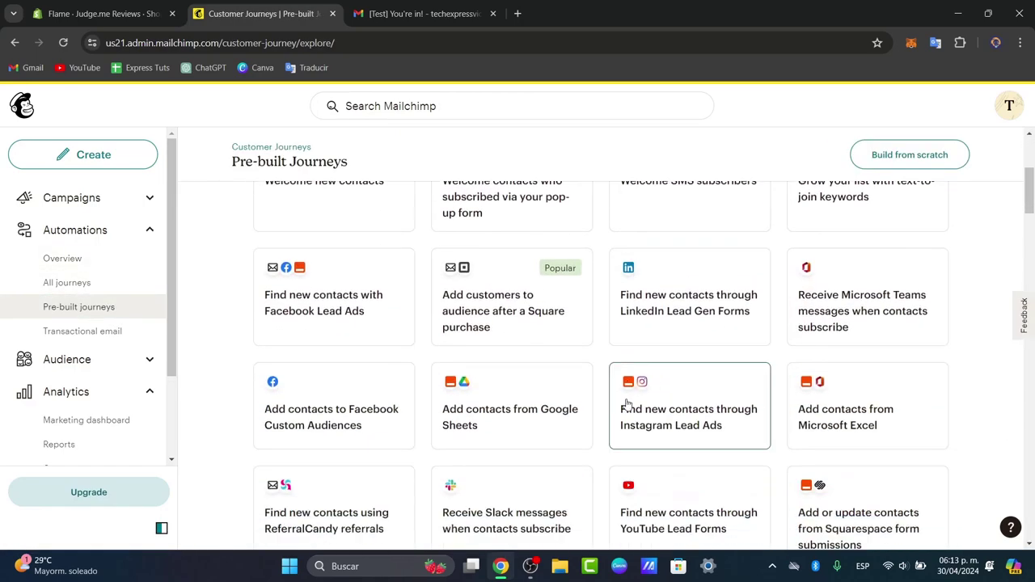